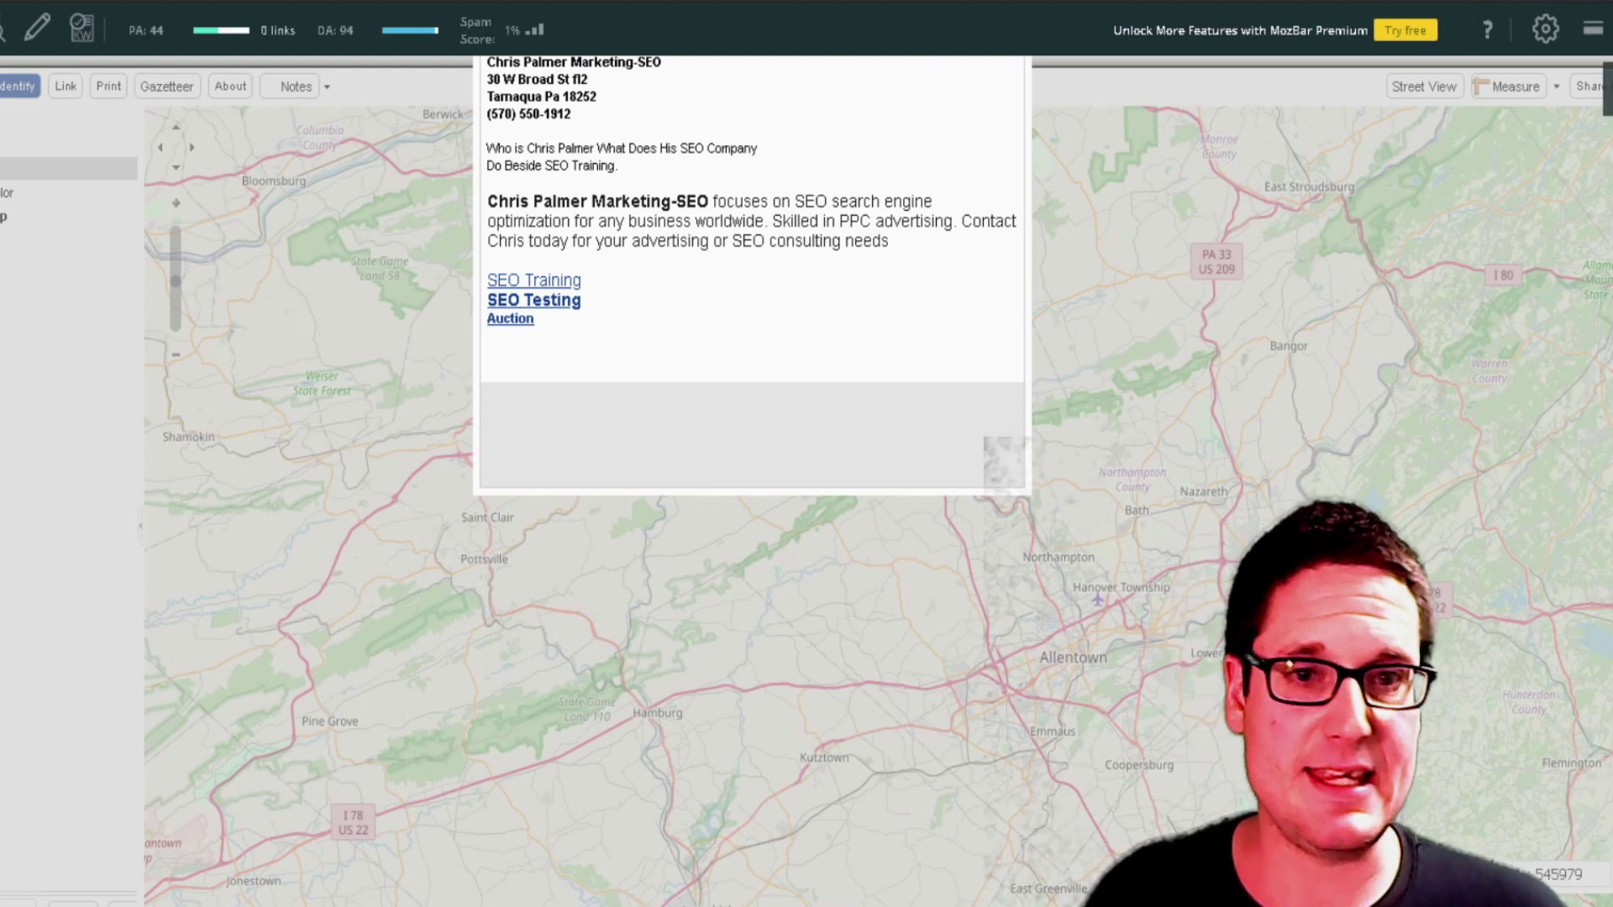
Examine the business details, tagline and description paragraph in the example map's introduction pop-up
click(1593, 28)
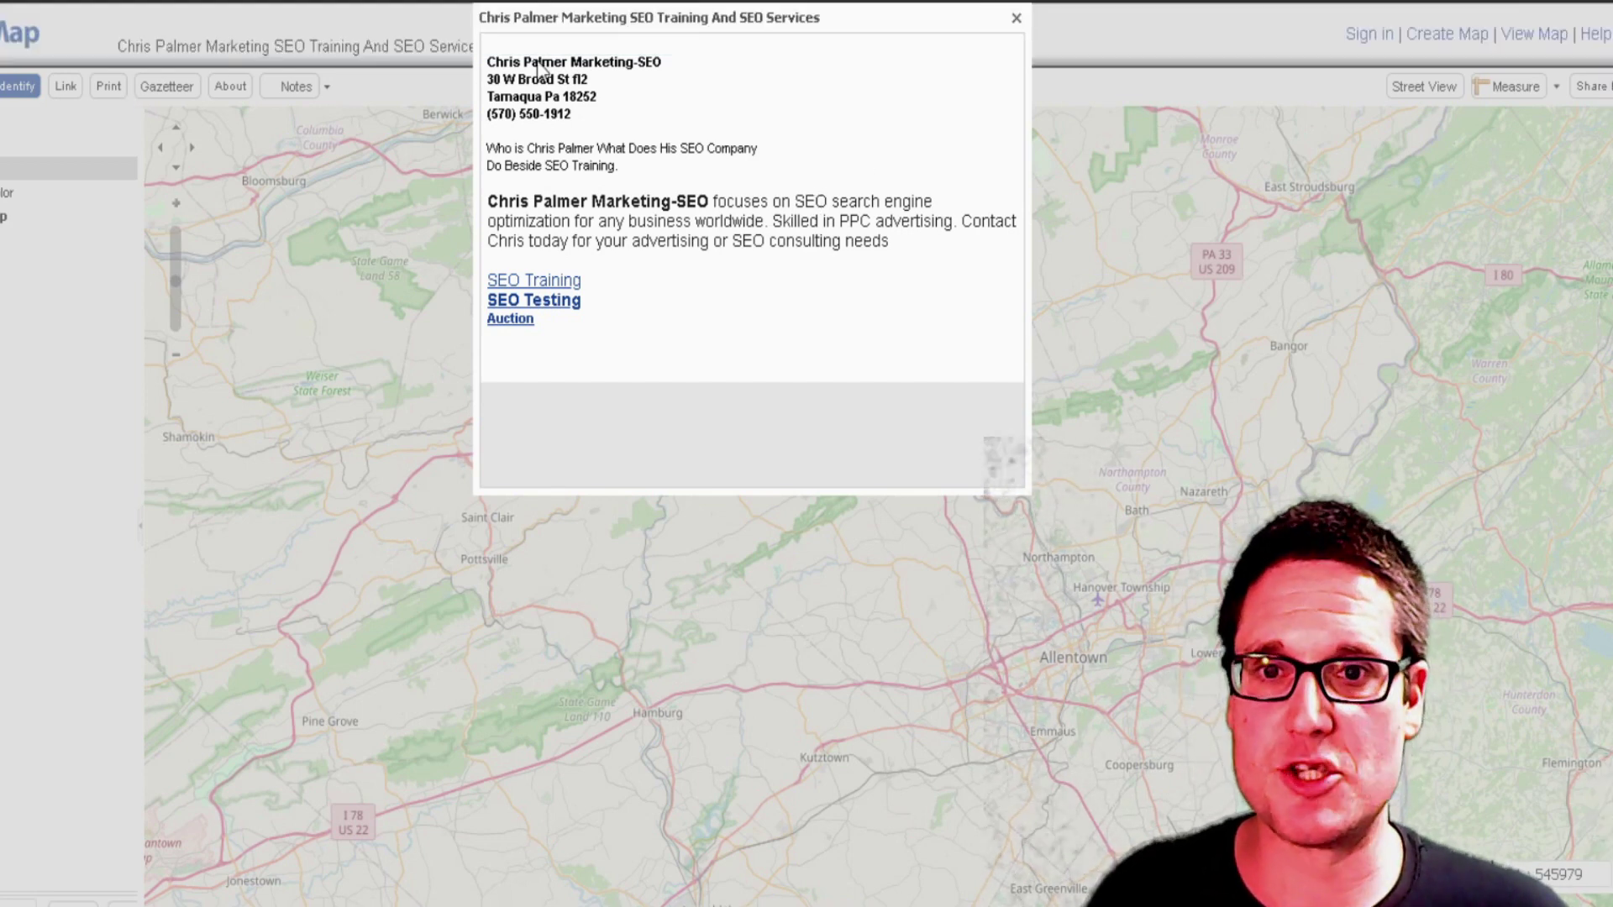
triple_click(586, 120)
drag(634, 170, 503, 128)
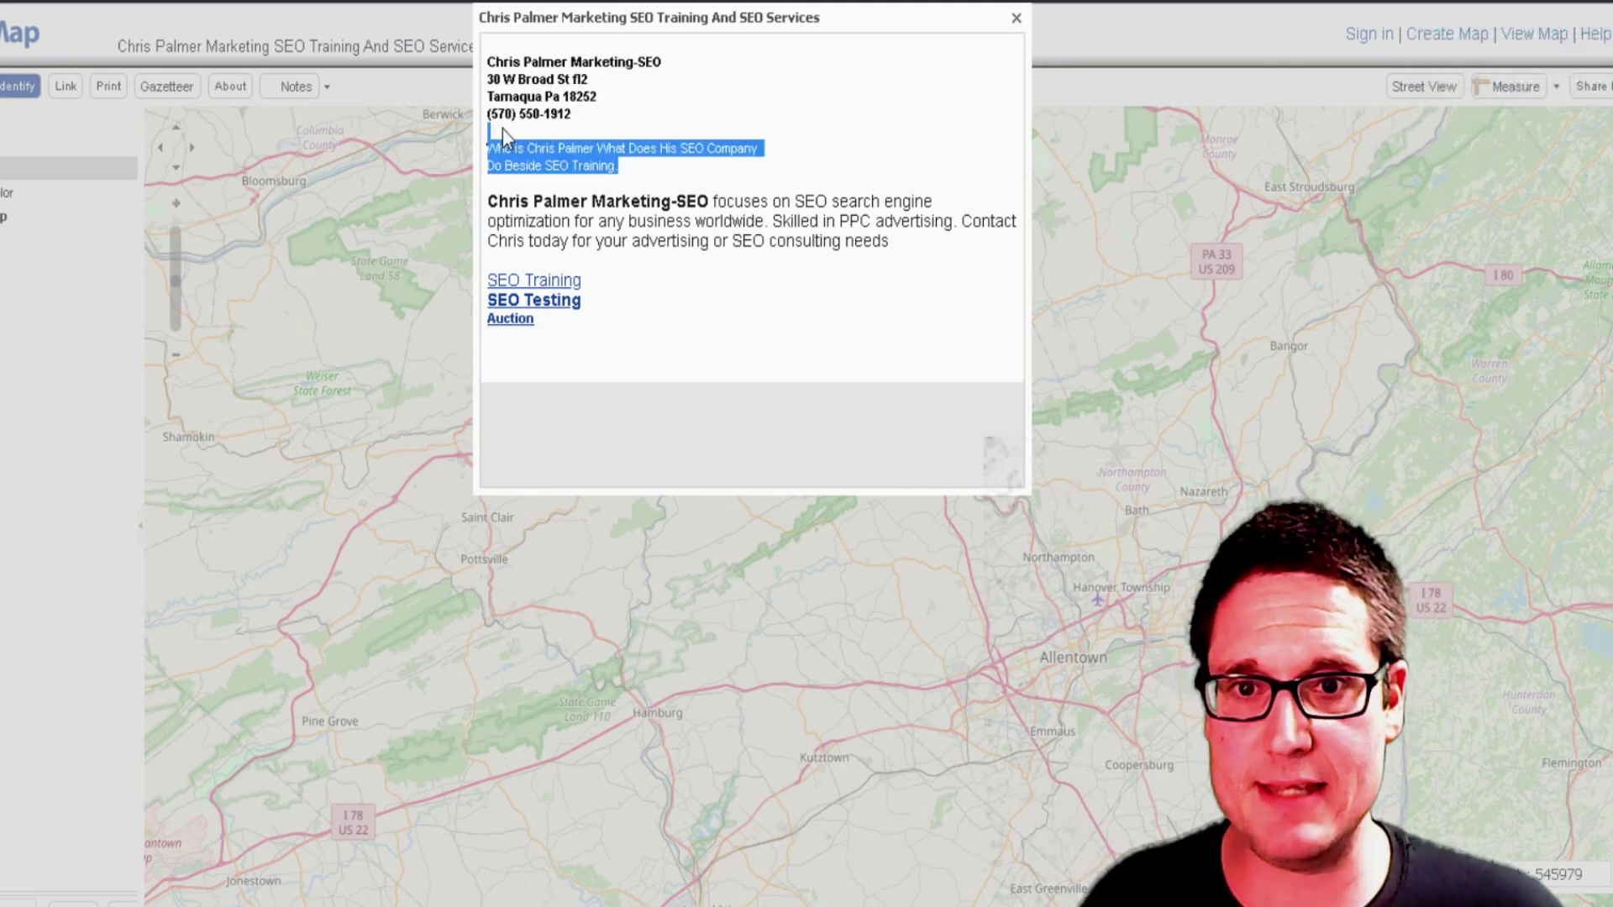
click(501, 216)
drag(487, 206, 937, 261)
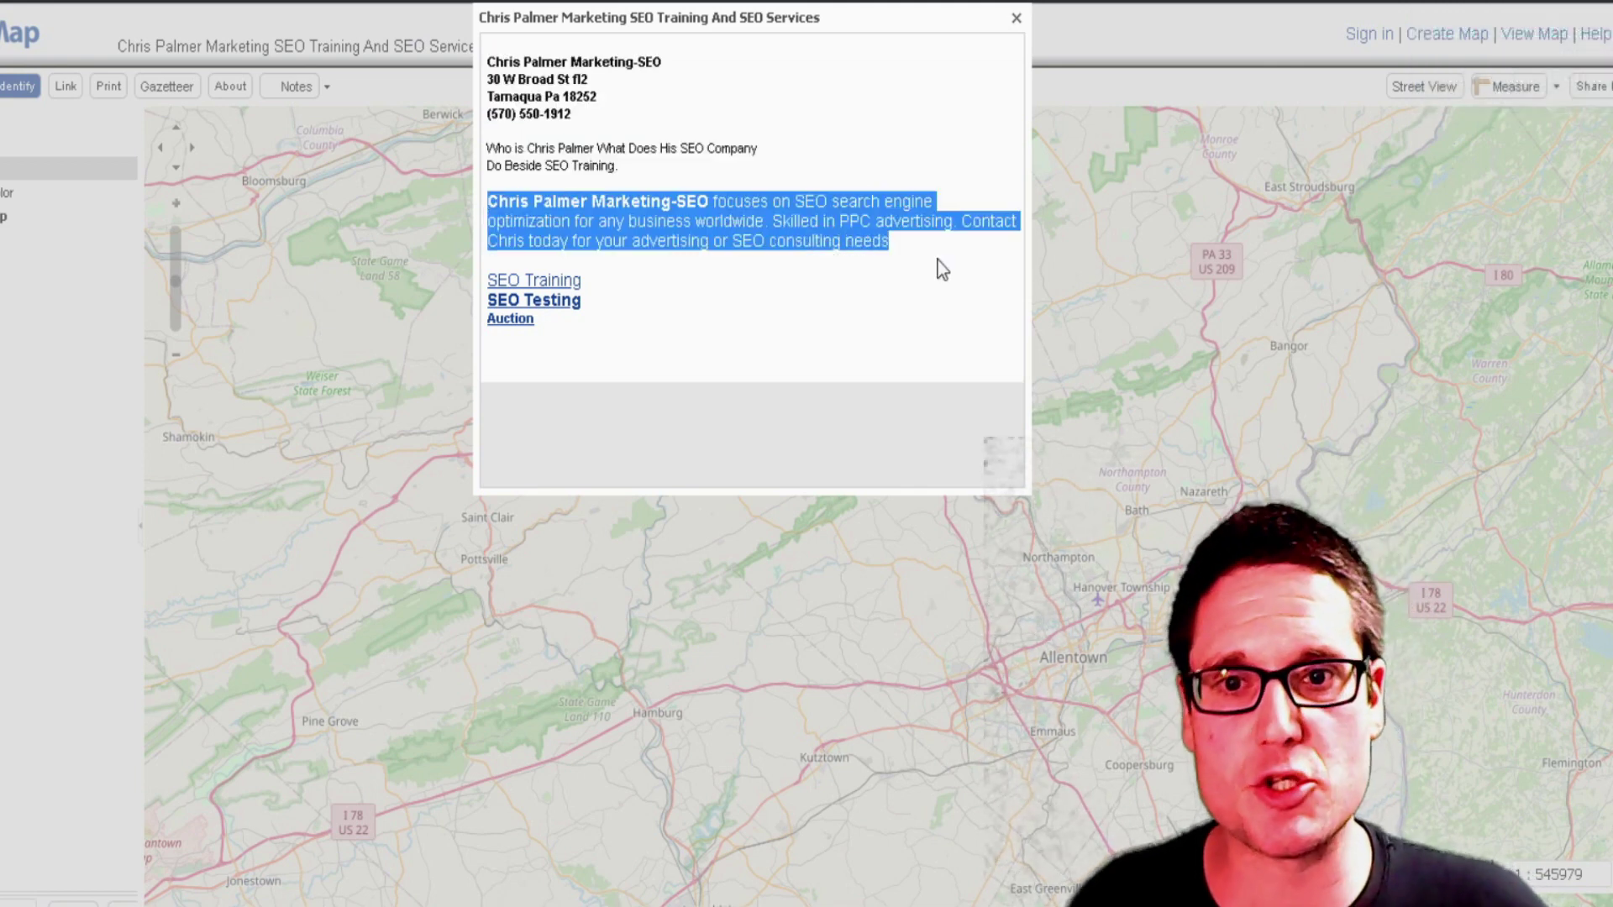
click(683, 335)
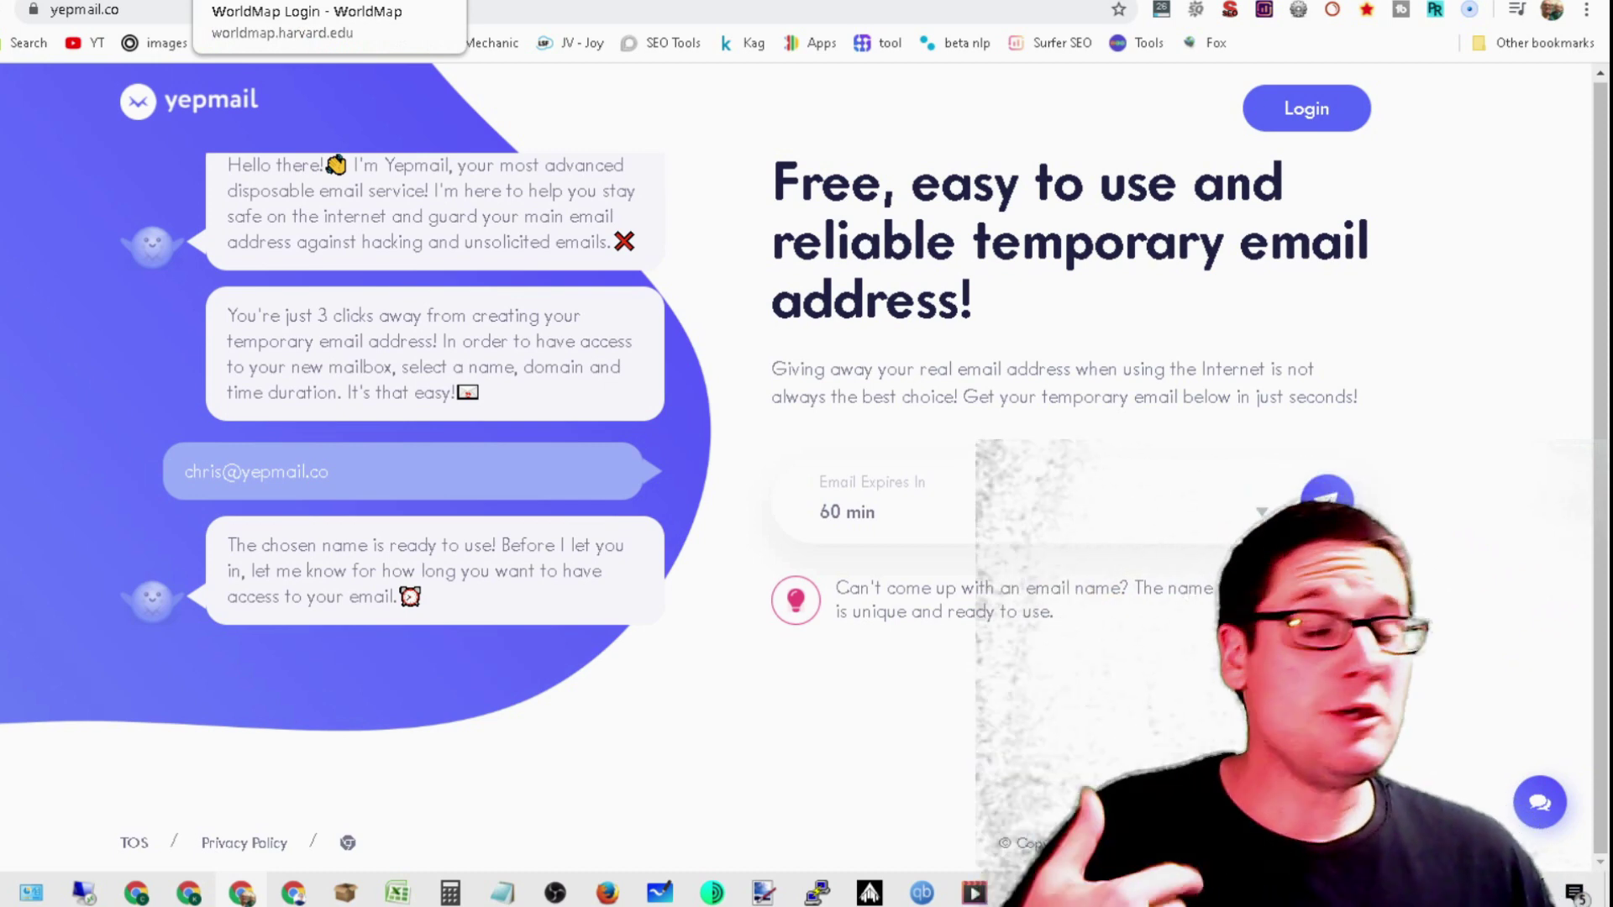
Switch to the WorldMap login page and sign in with the account username
click(252, 0)
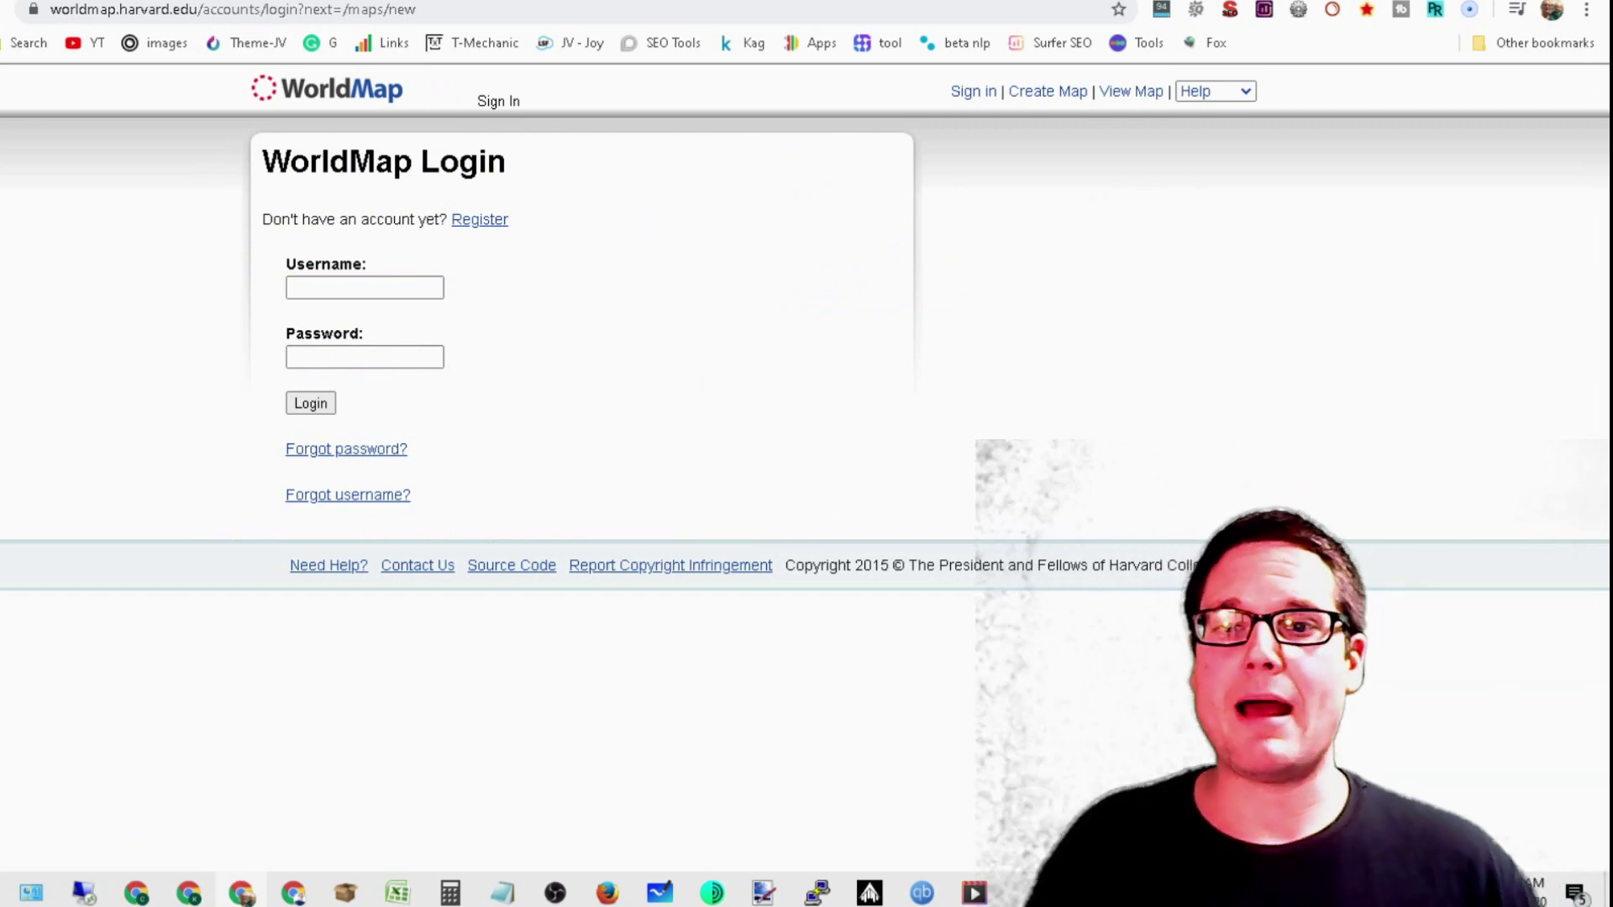
click(326, 290)
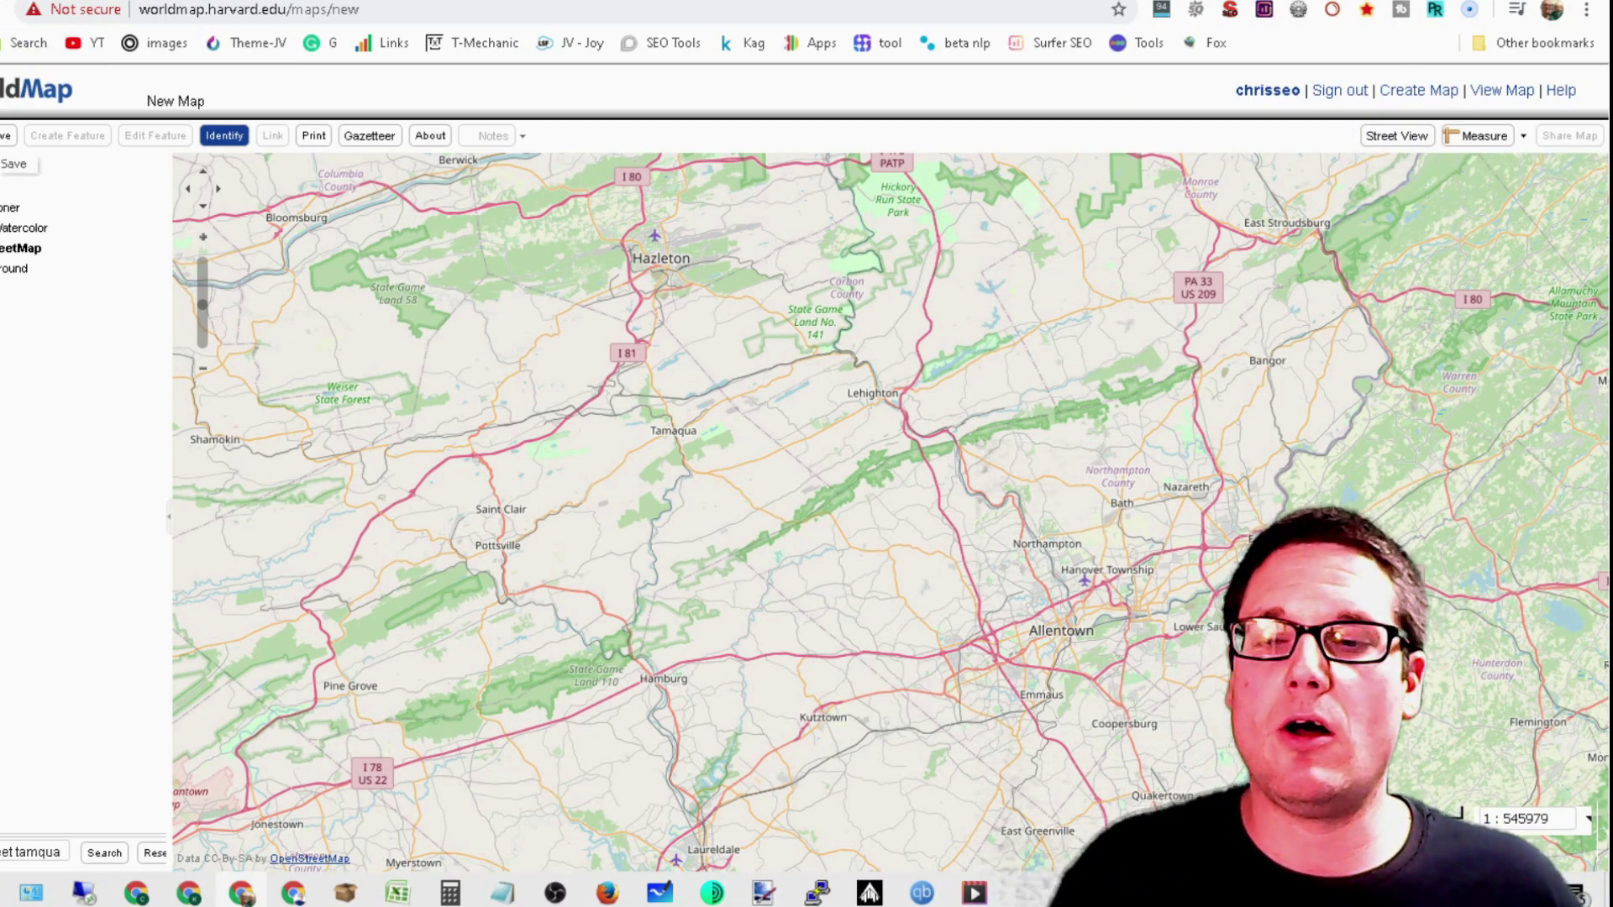
Create a points layer titled Chris Palmer Marketing-SEO with the keywords internet marketing, web design, SEO, search engine optimization
click(6, 155)
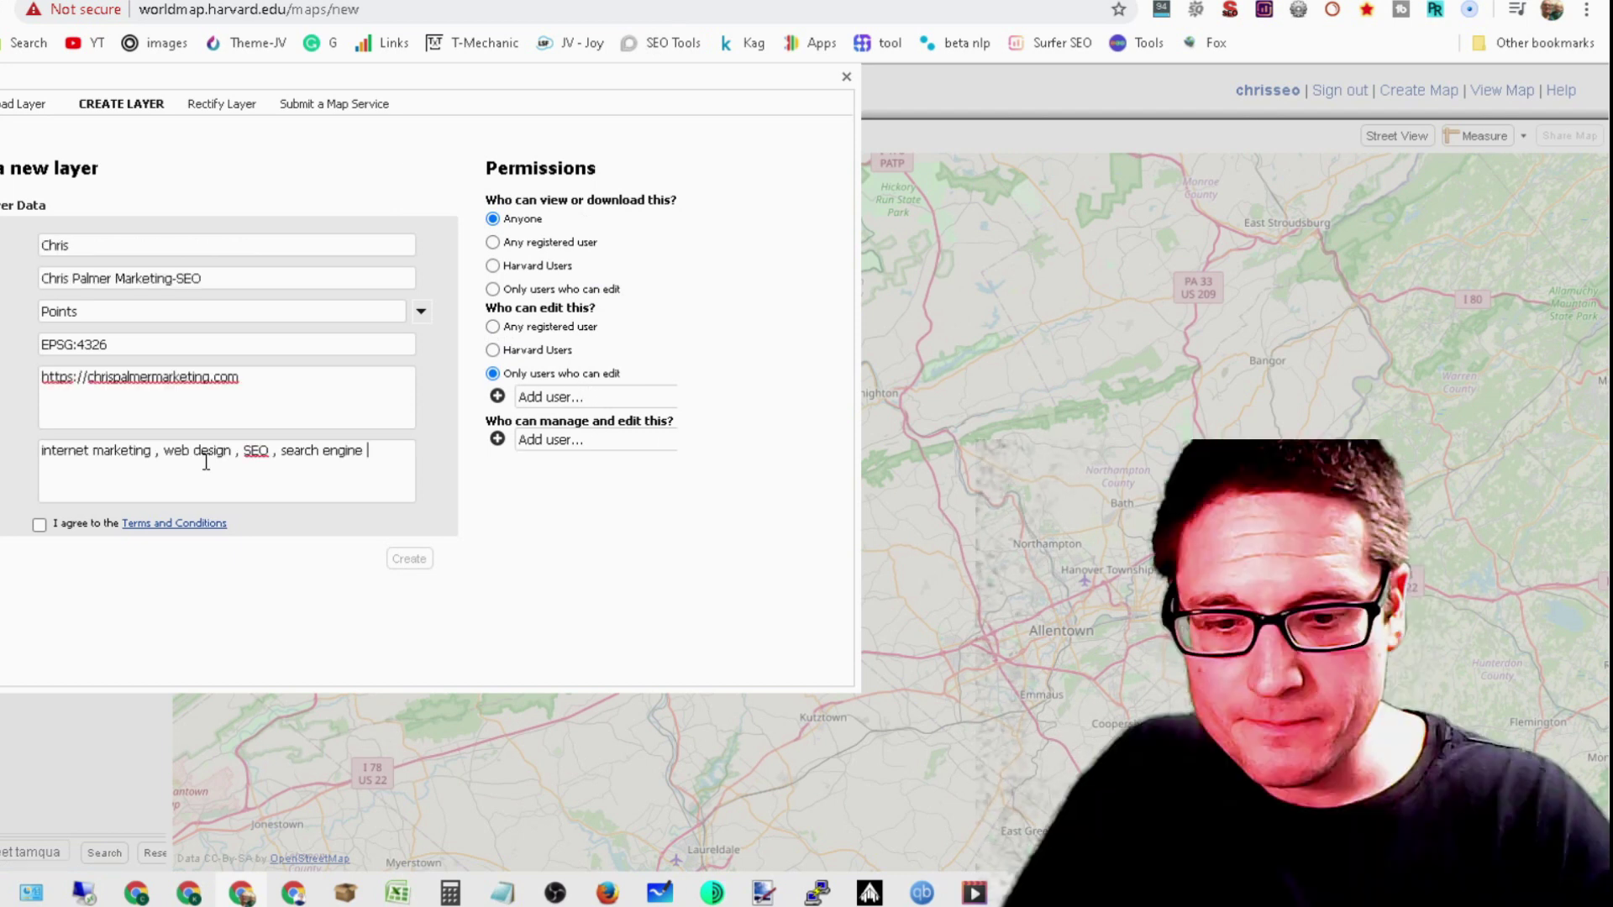
text(optimization)
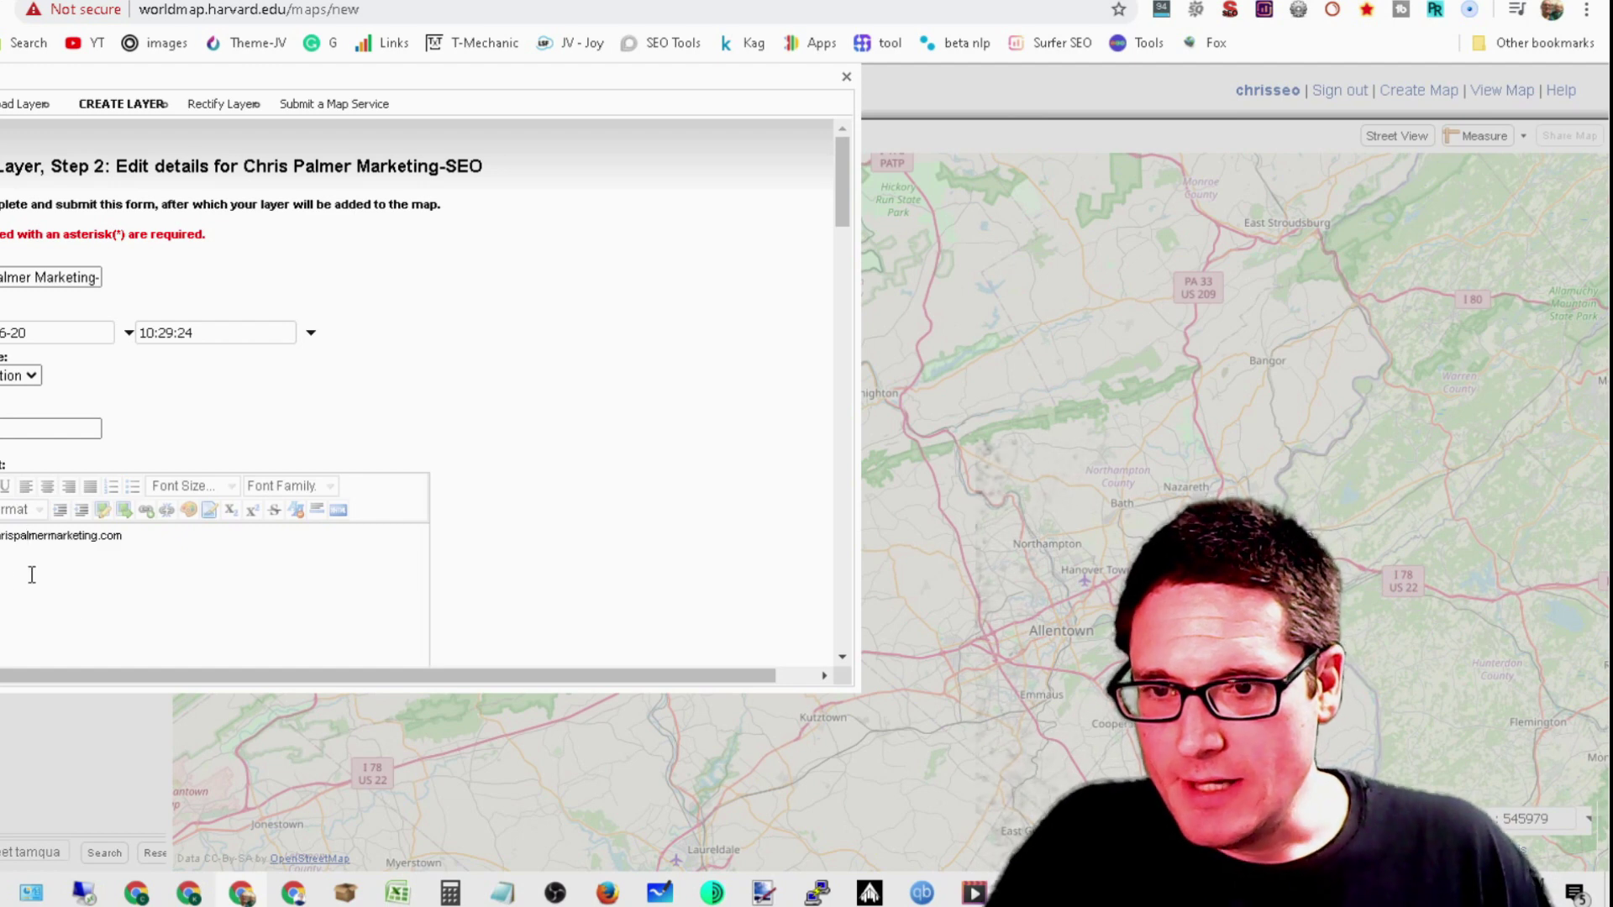
Add chrispalmermarketing.com/seo and seotesters.com on separate new lines in the layer's abstract
click(187, 572)
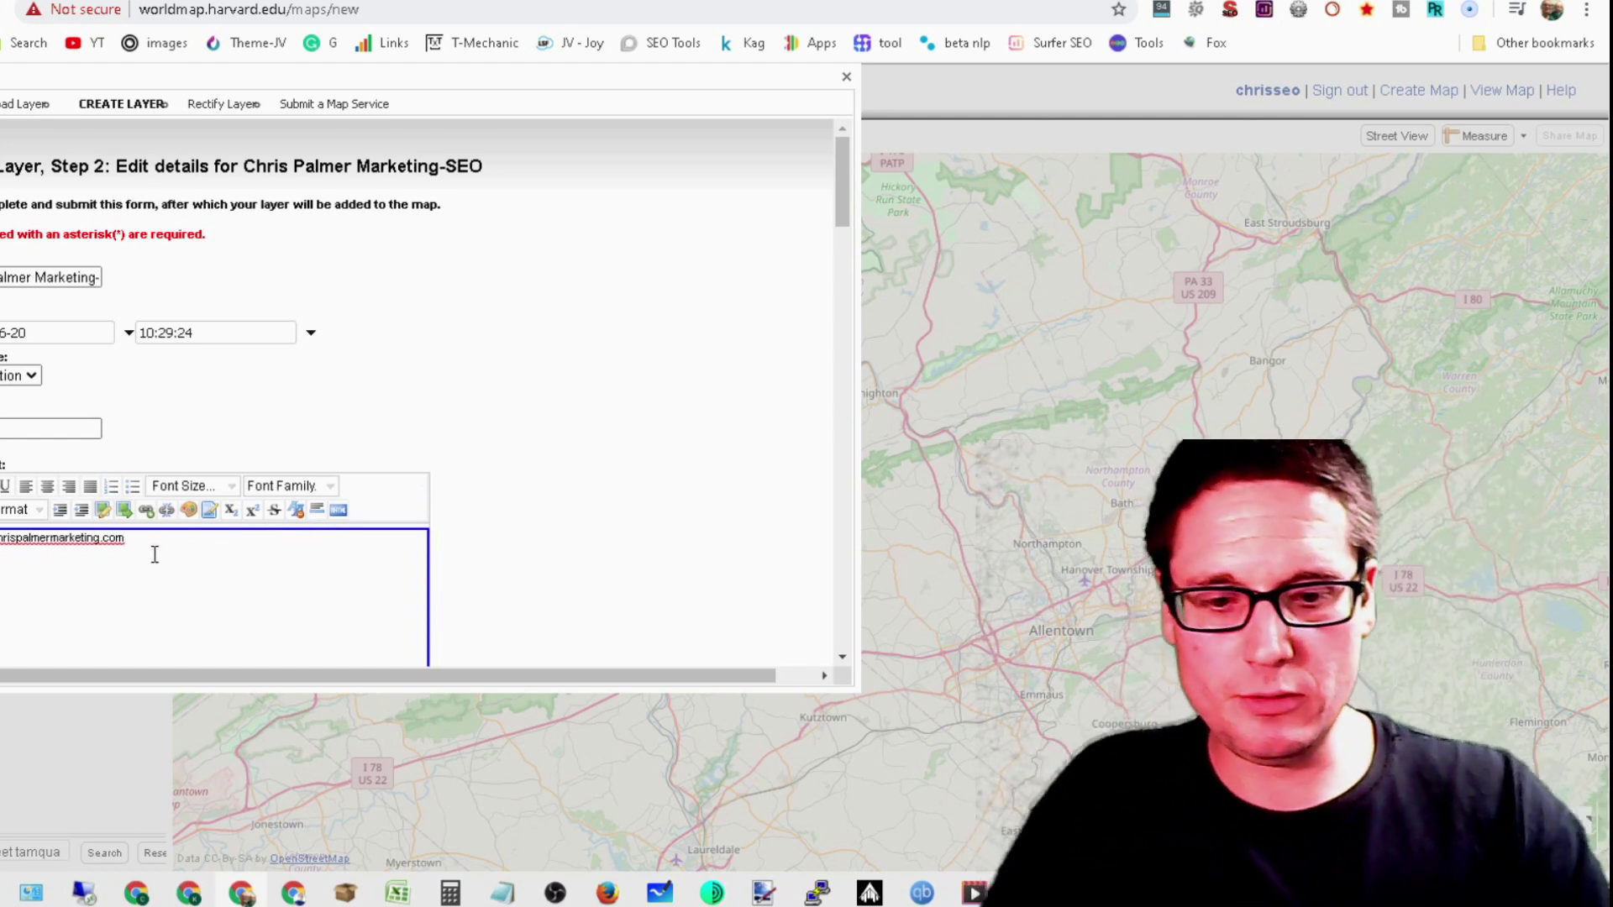
text(chrispalmermarket)
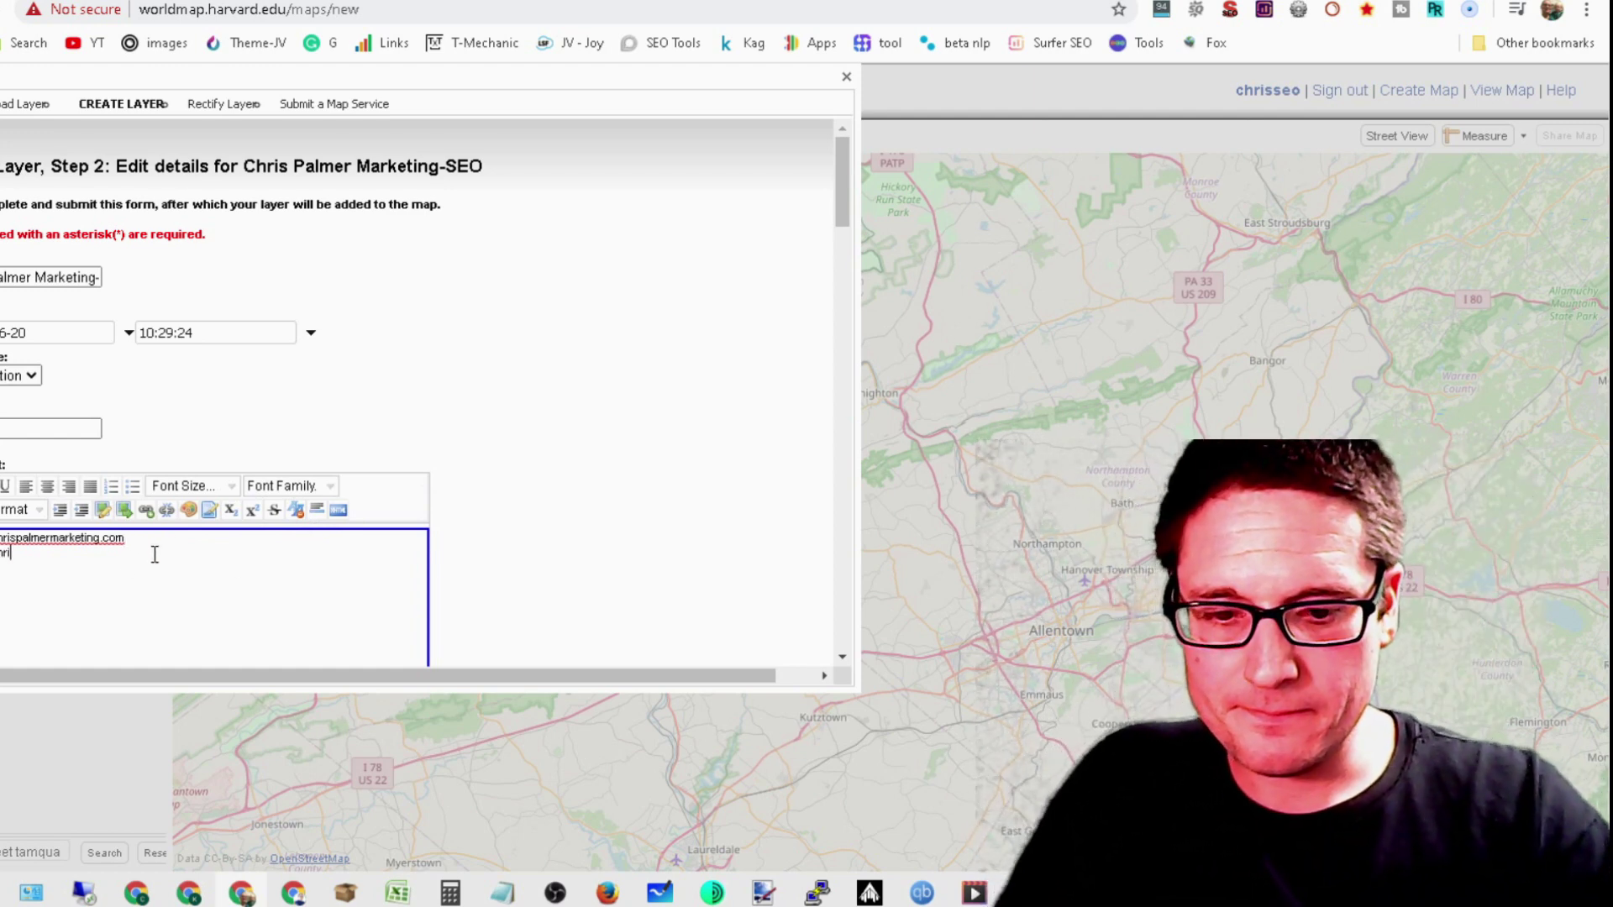
text(ing)
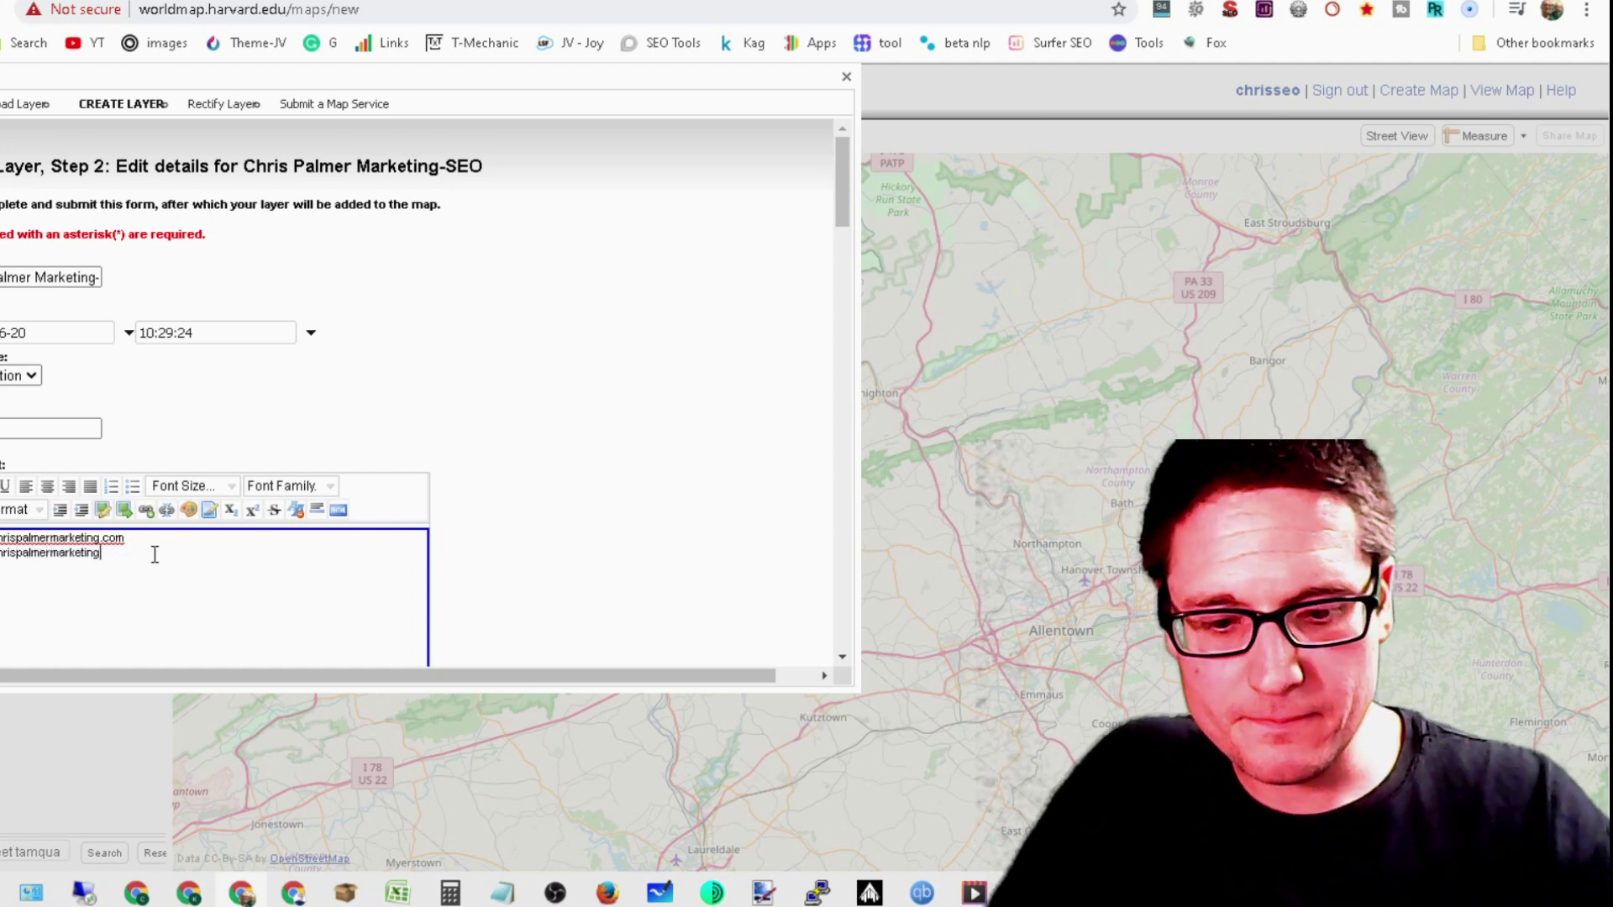
text(.com/seo)
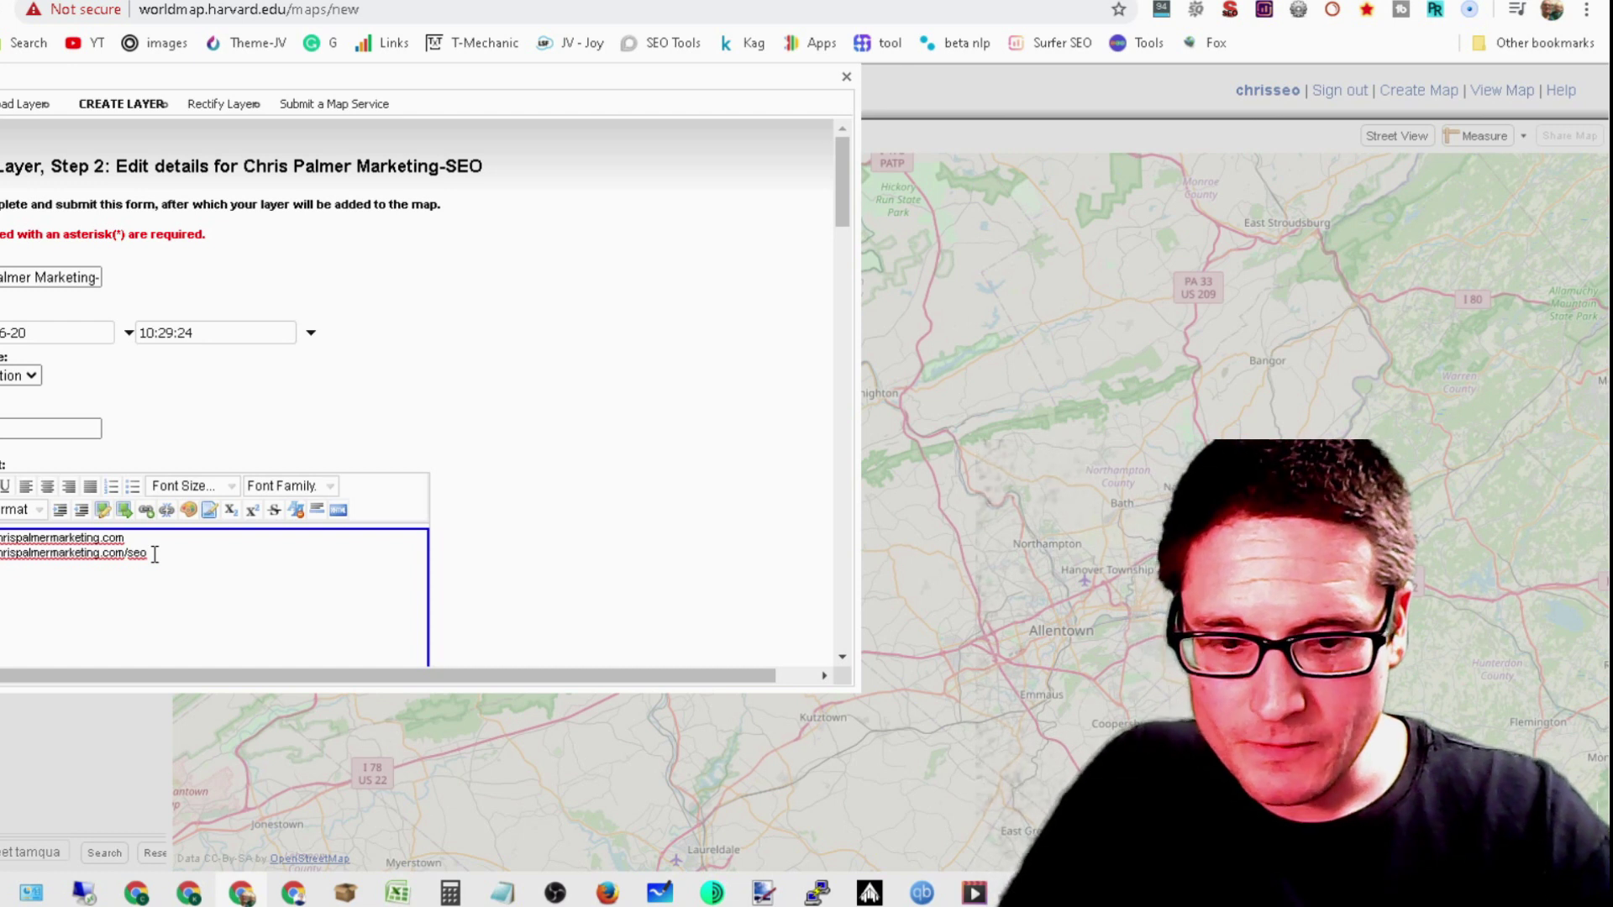
key(Return)
text(seotesters.co)
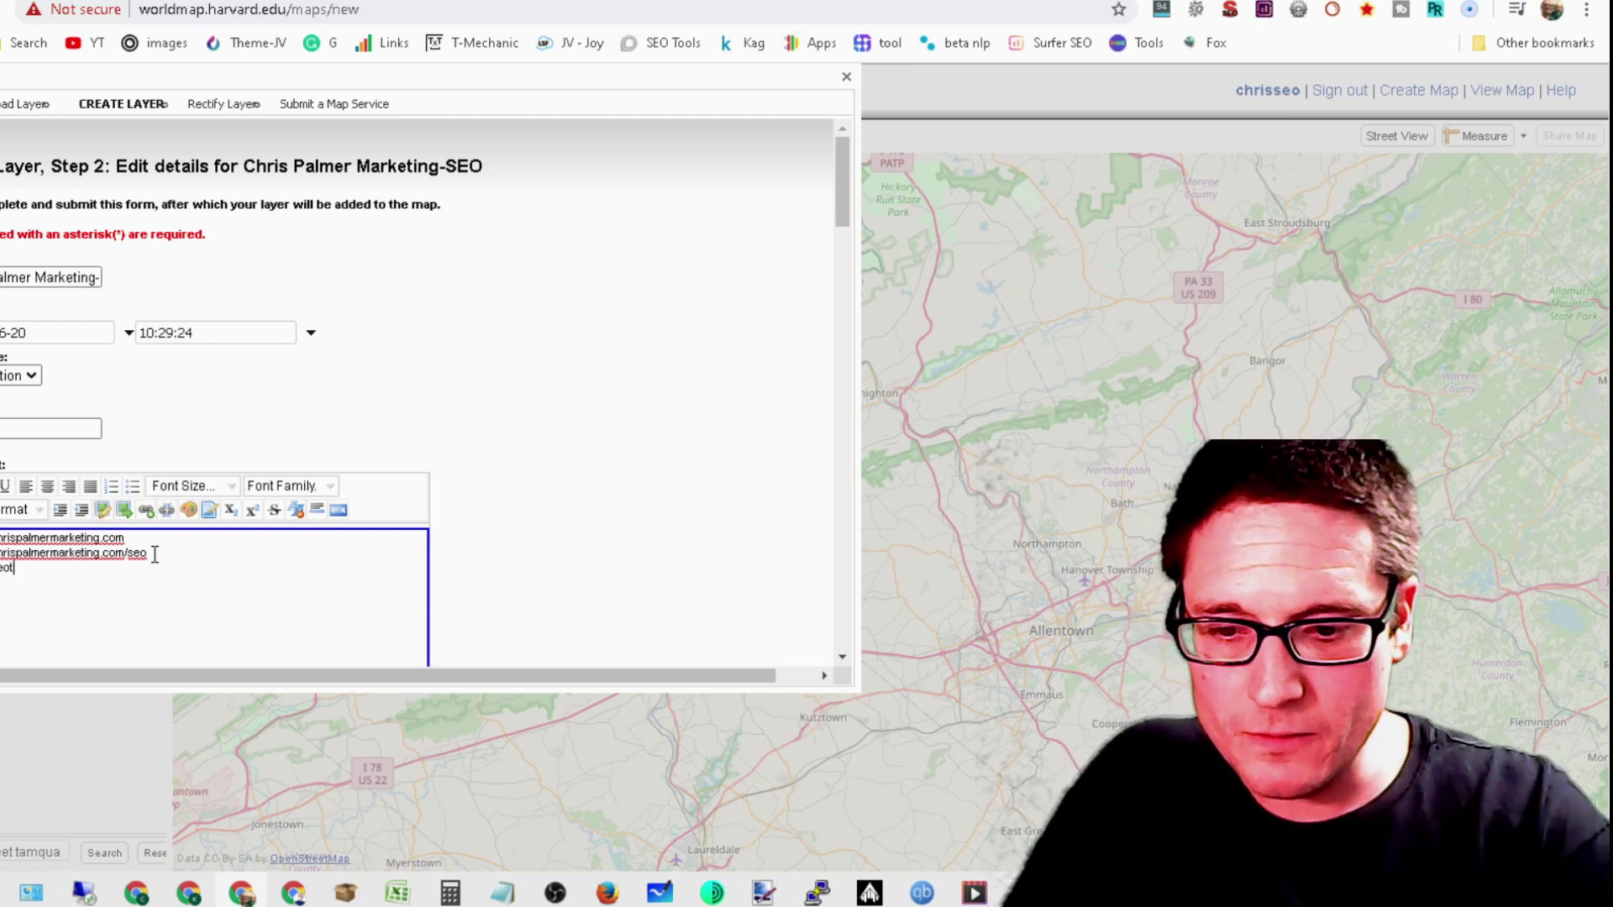
text(m)
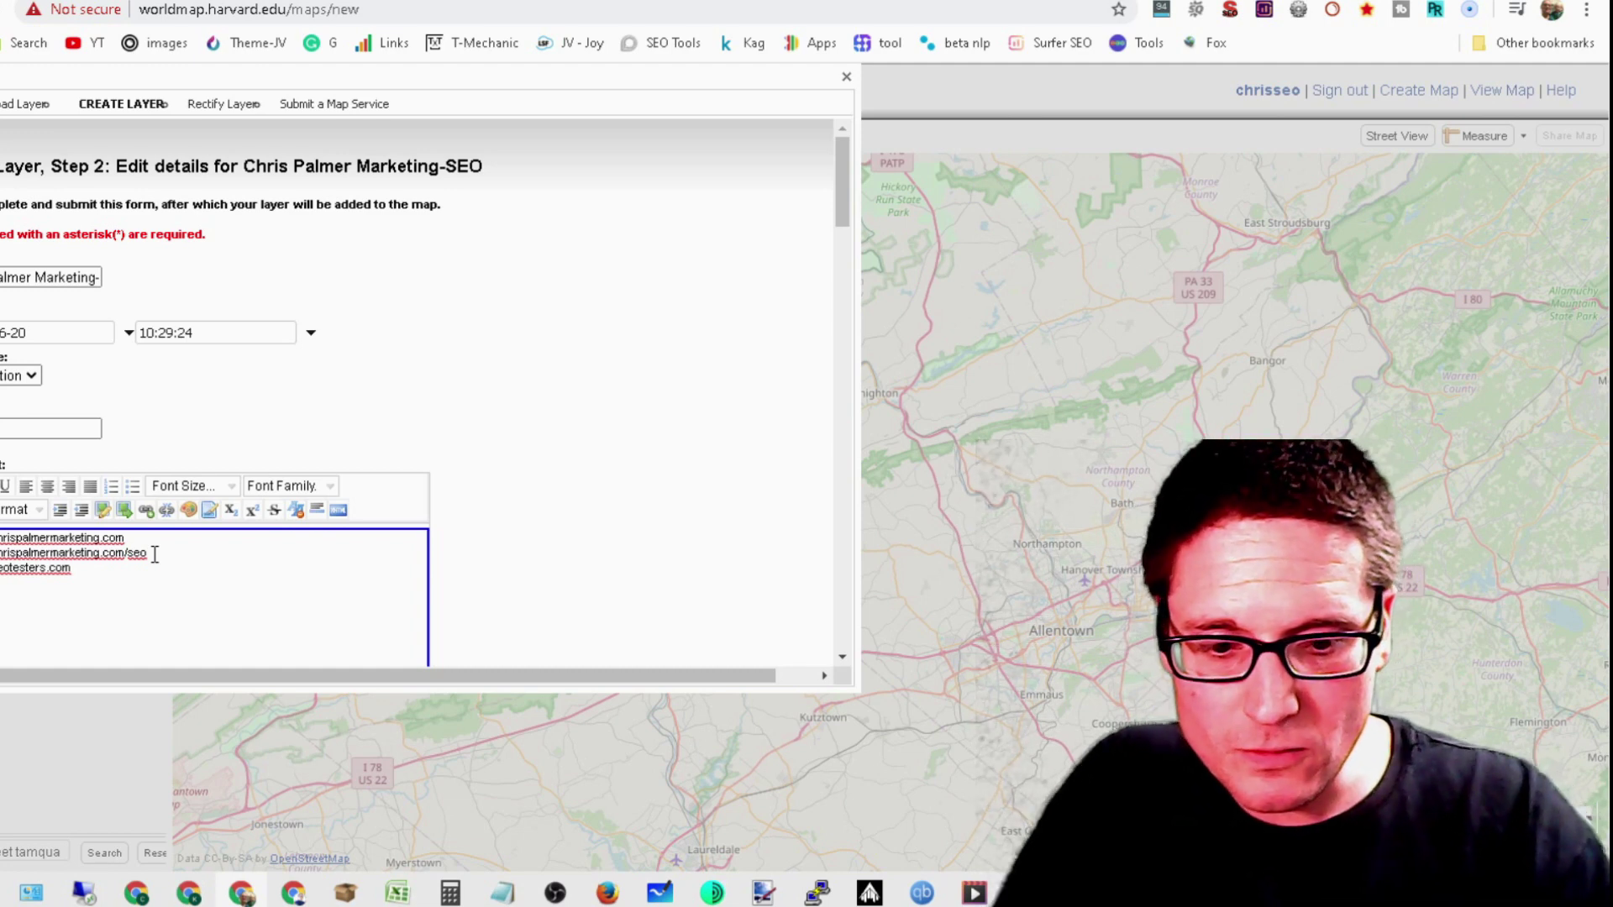
Set the custom gazetteer name to Chris Palmer Marketing-SEO and the depict-date fields to Start_Date and End_Date
scroll(230, 292, down, 20)
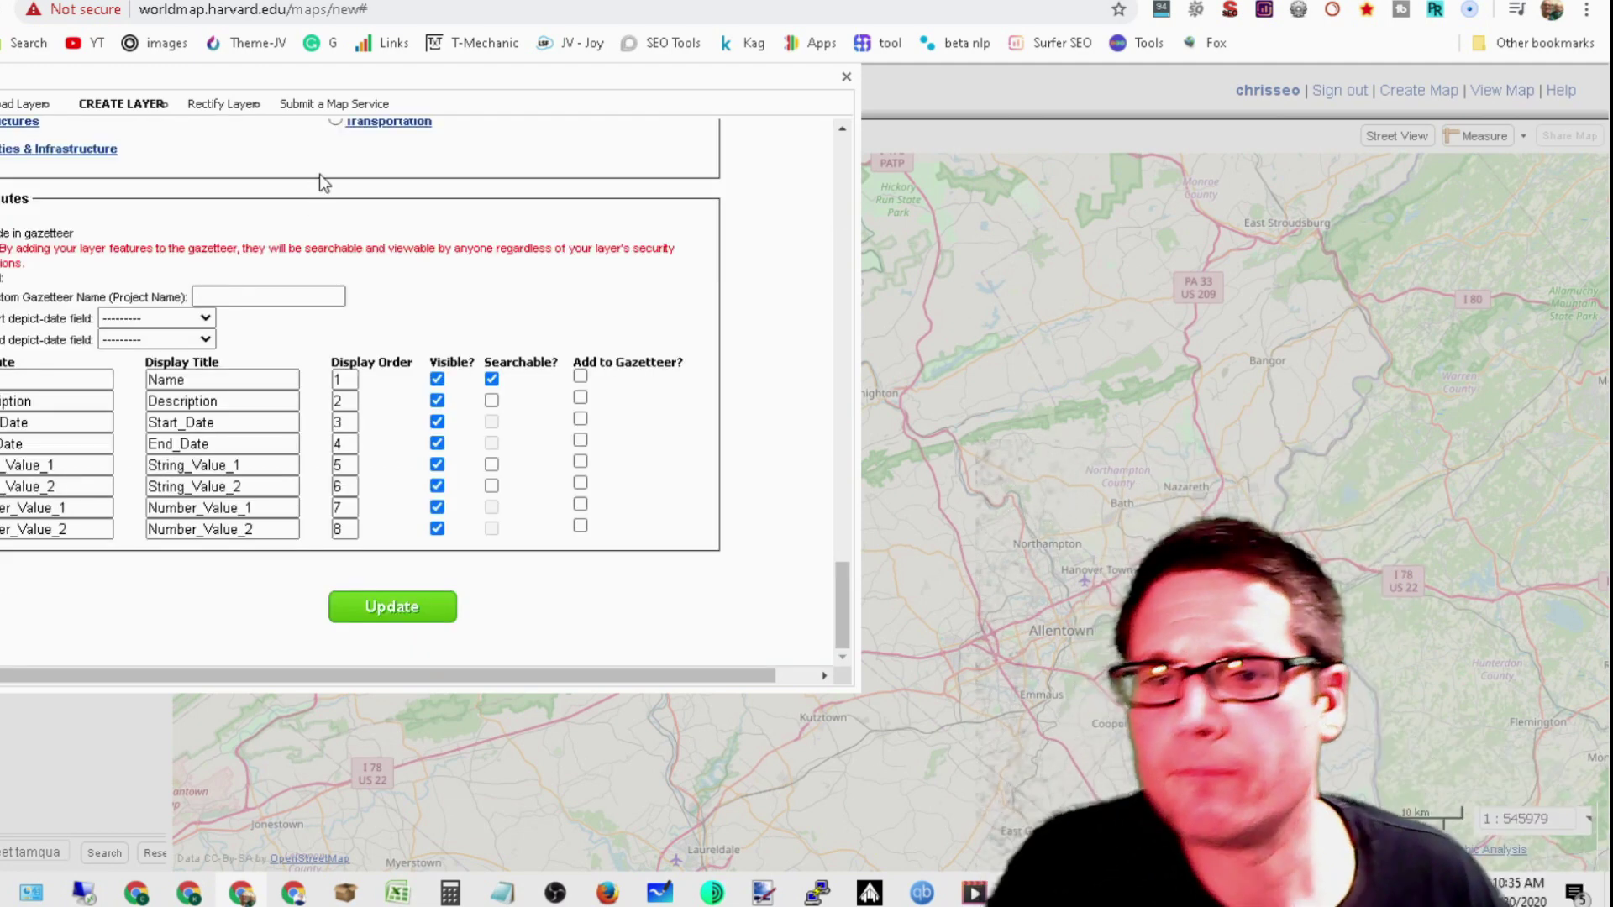
text(Chris)
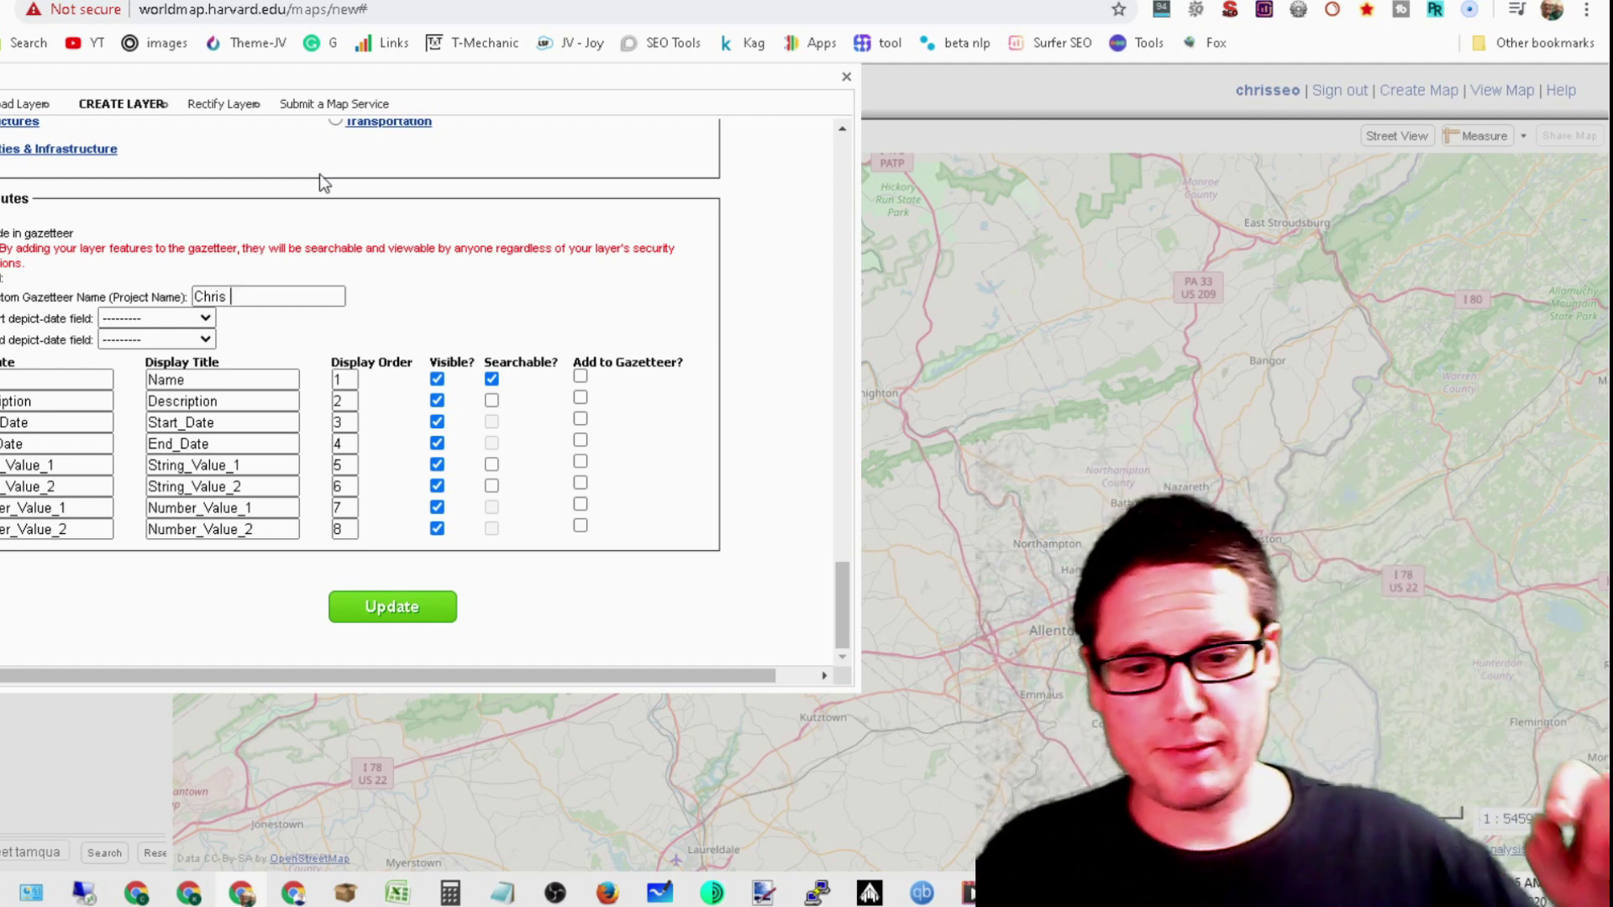
text(Palmer )
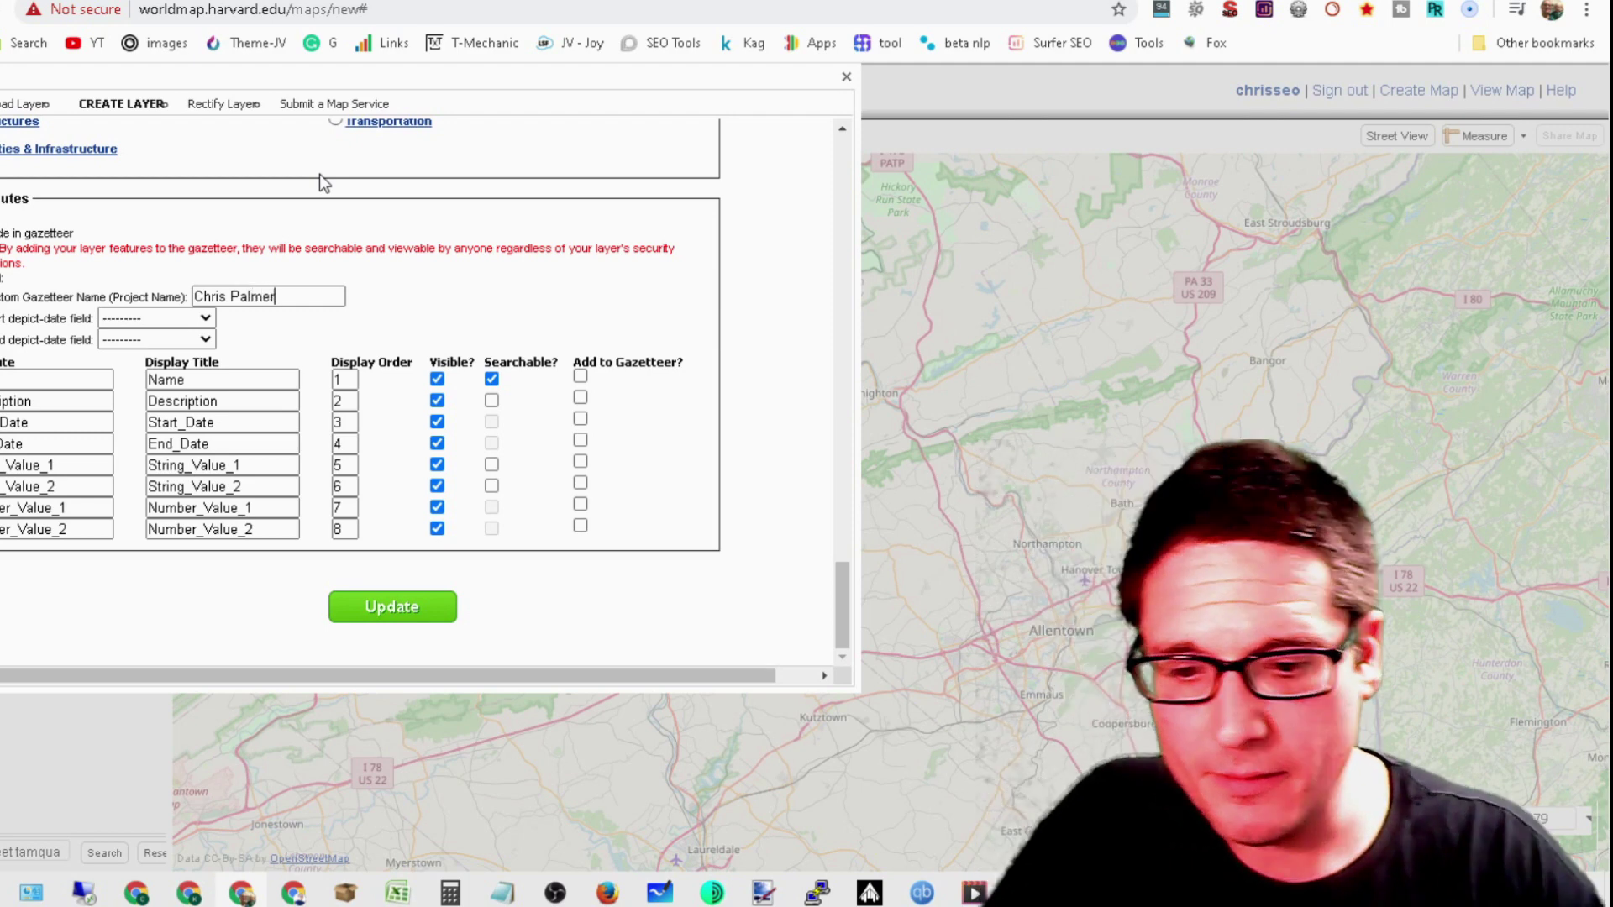
text(Marketing)
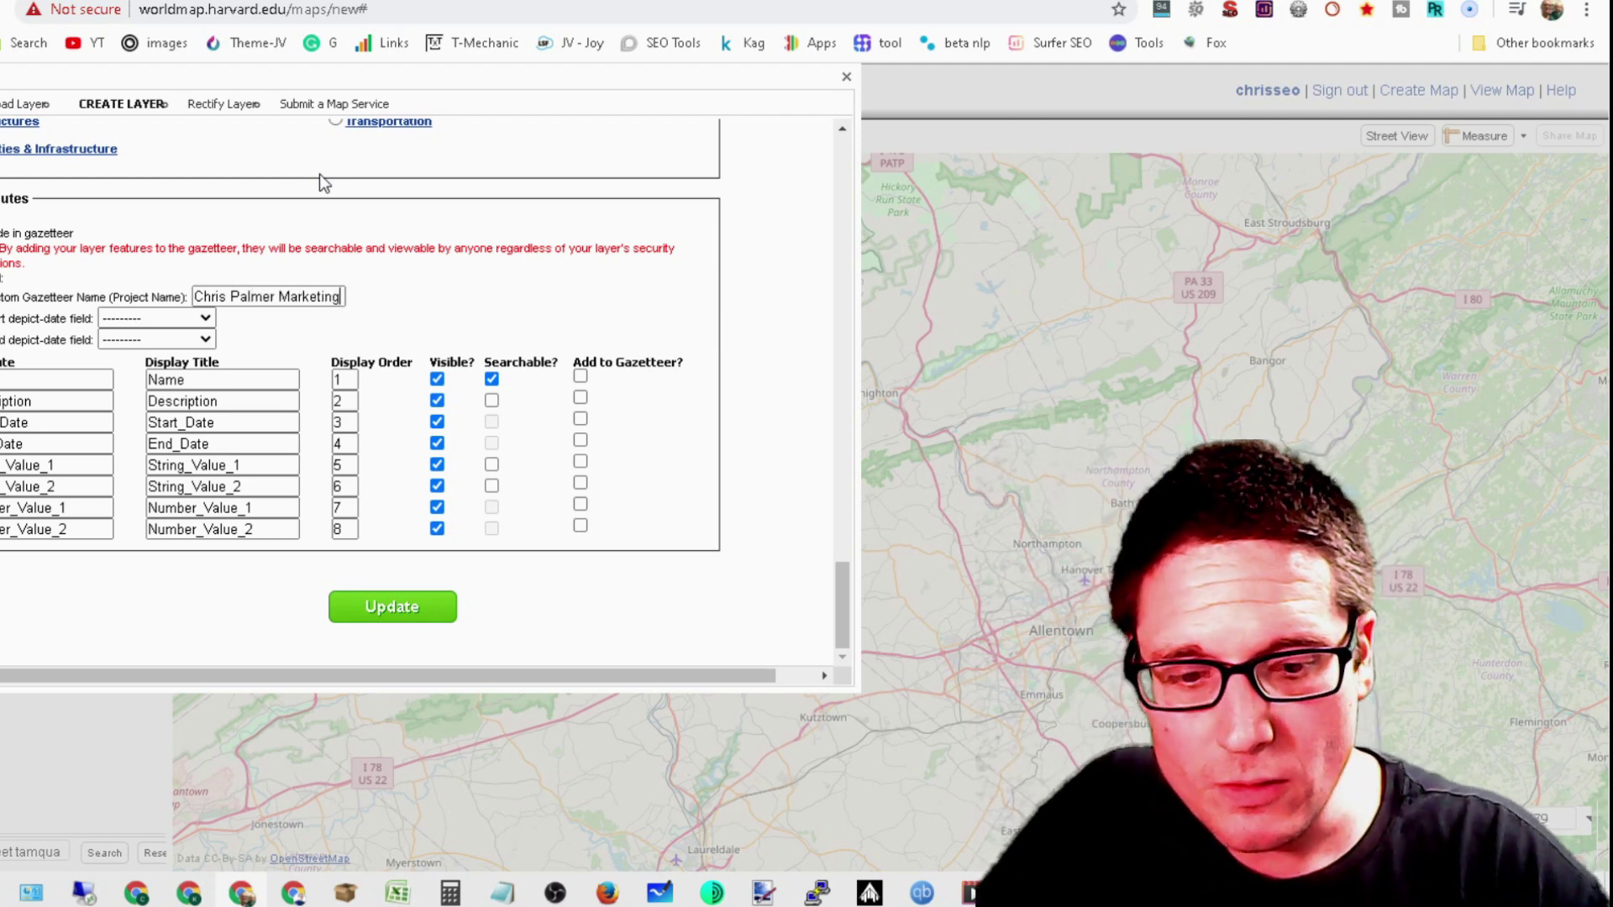
text(-SEO)
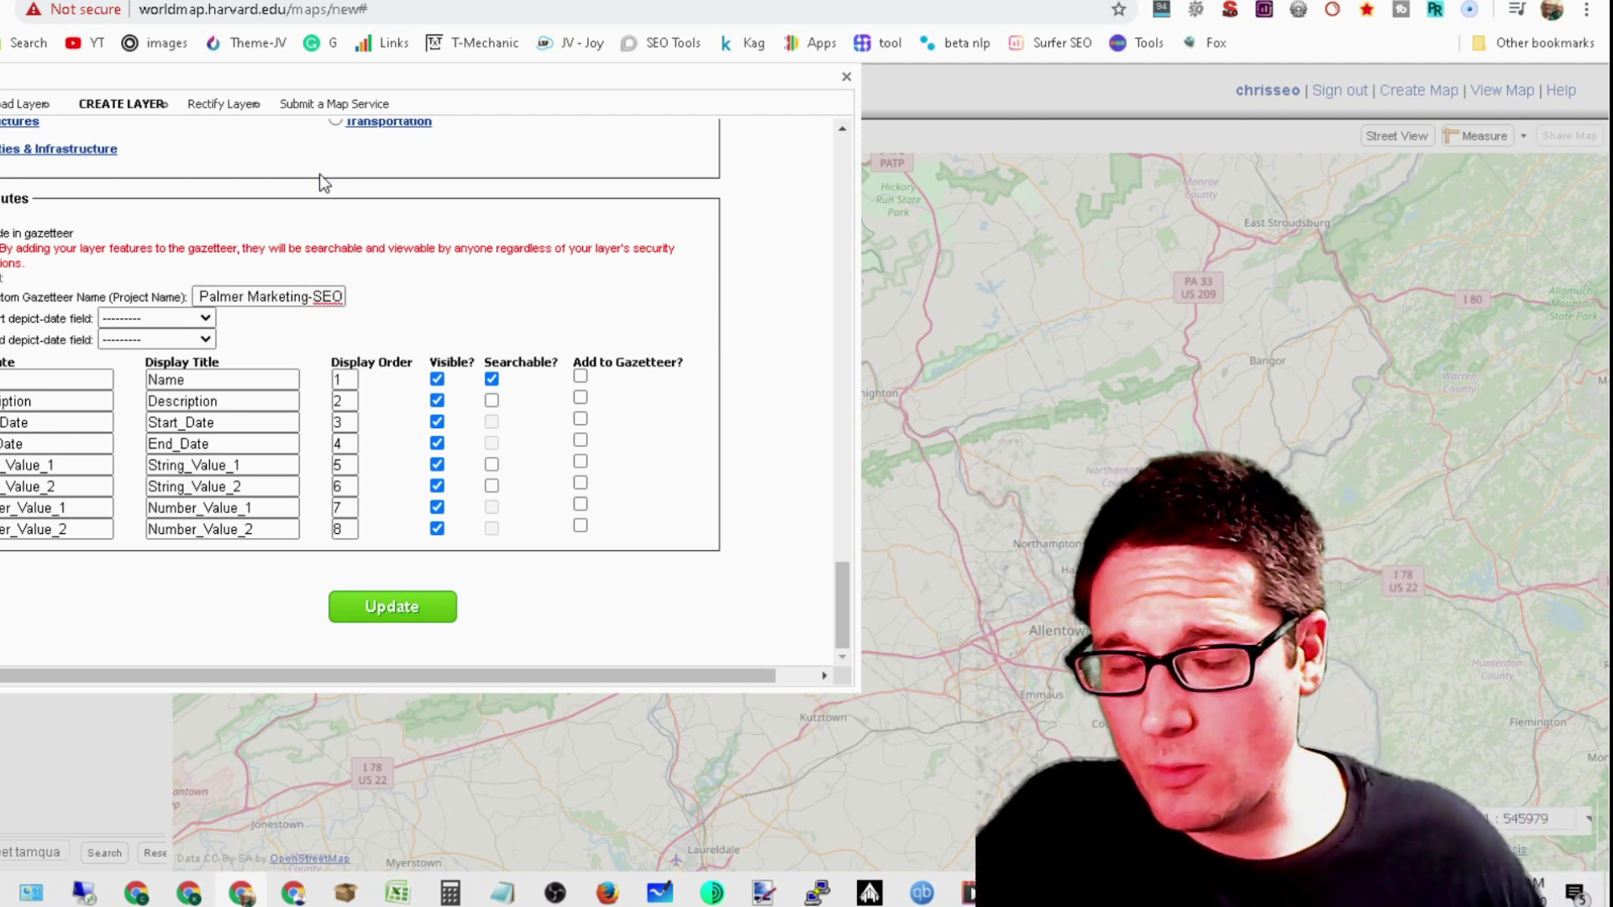
click(133, 318)
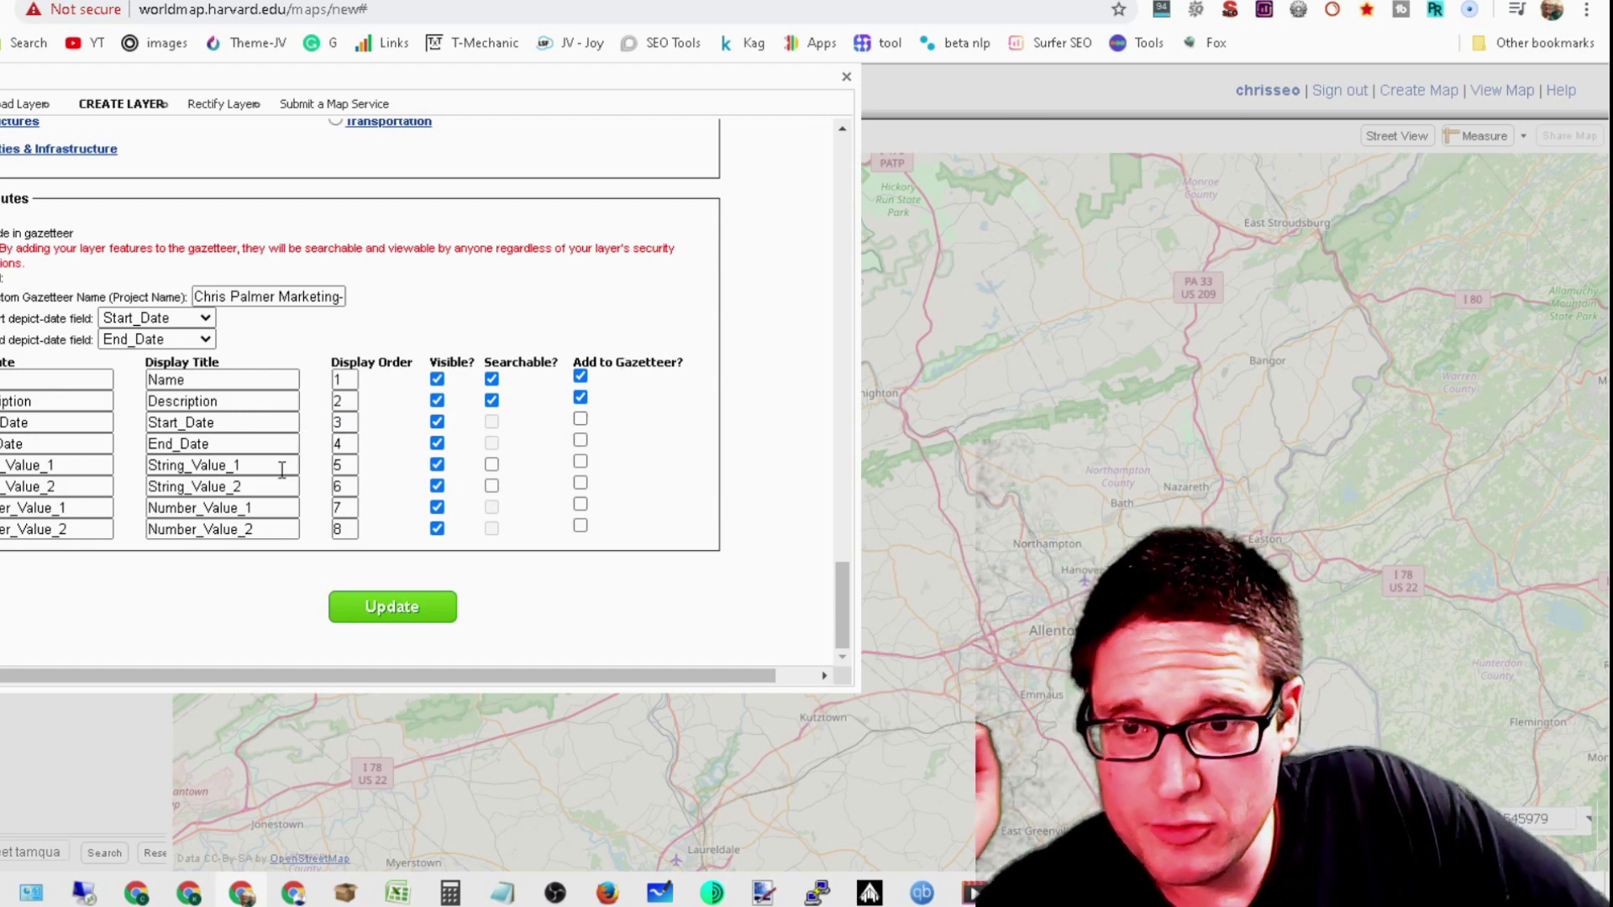
Make both String_Value attributes searchable, include the string and number value attributes in the gazetteer, and submit the layer details
scroll(303, 514, up, 3)
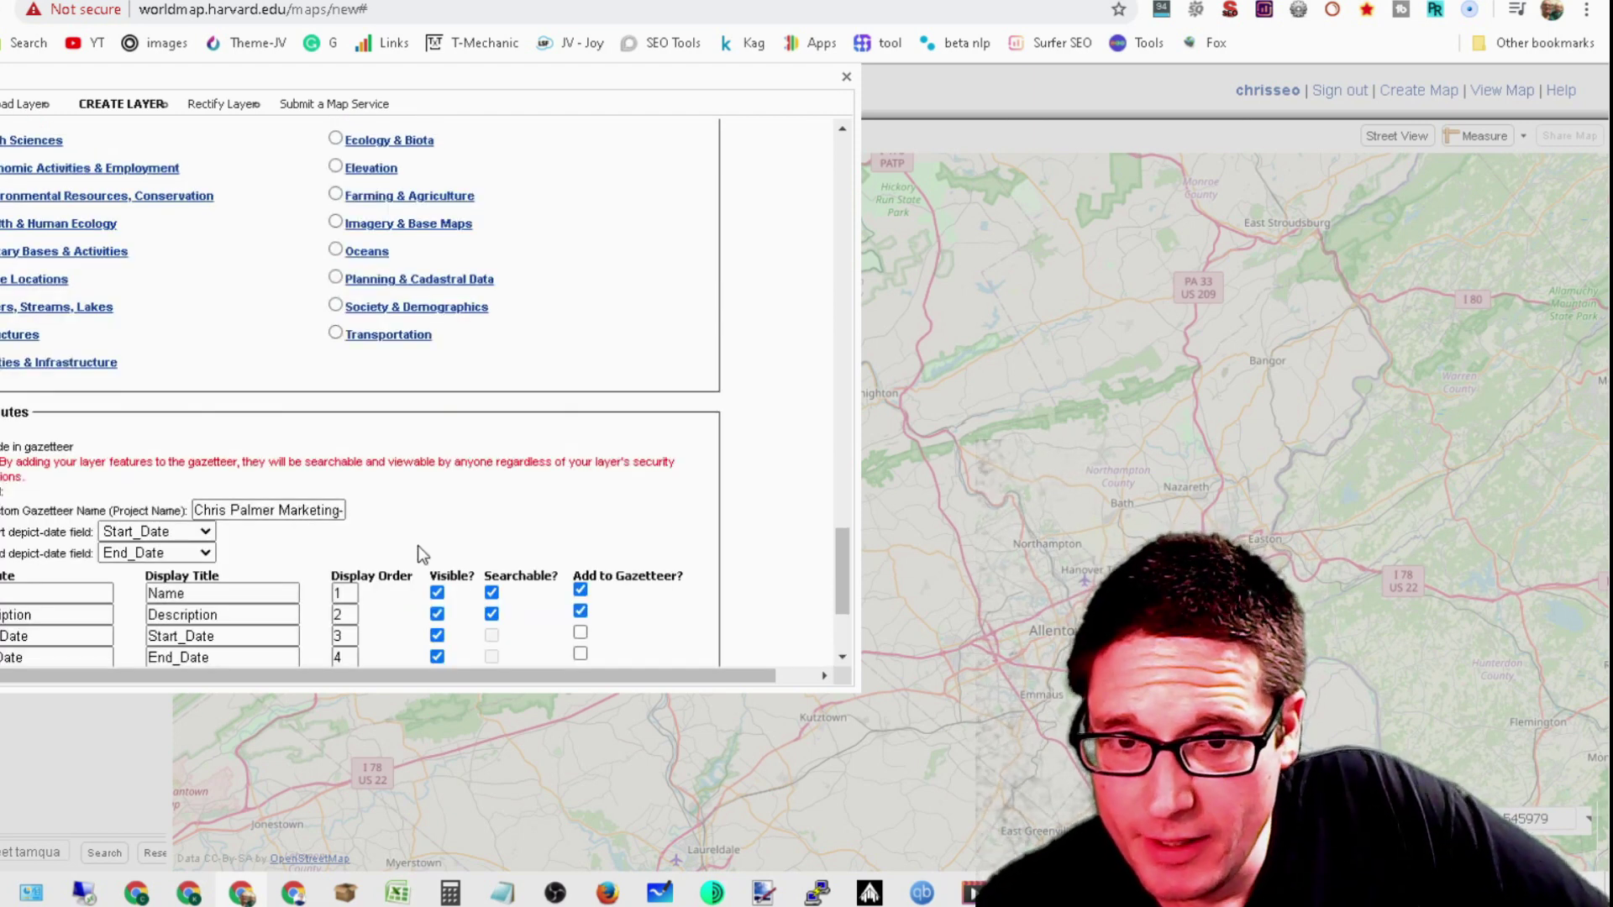
scroll(417, 546, down, 3)
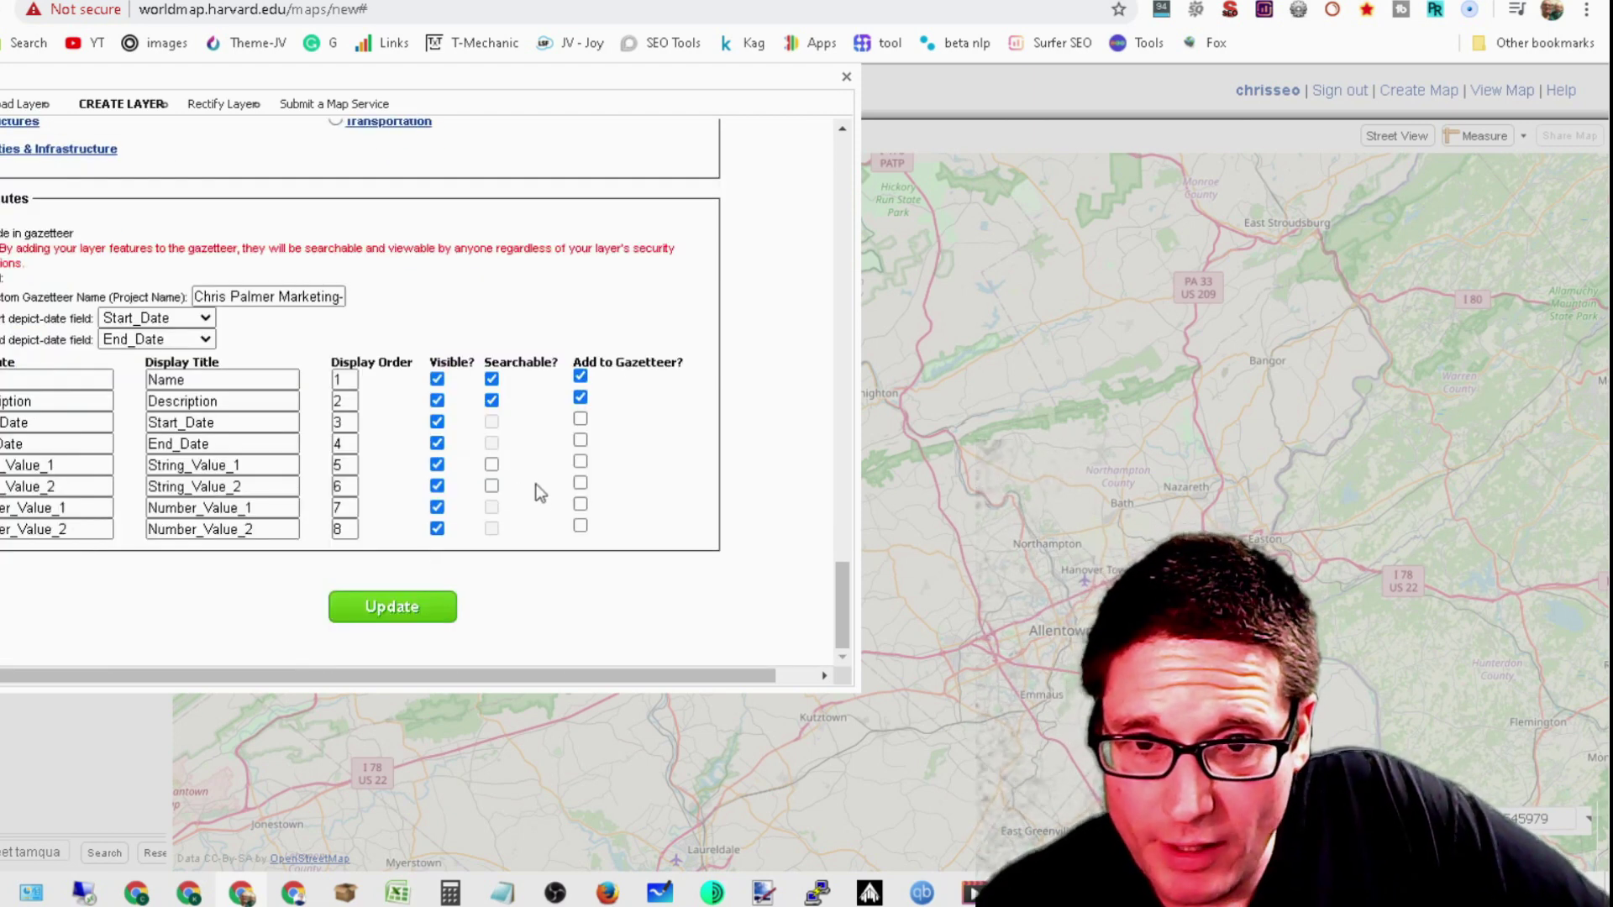
click(492, 486)
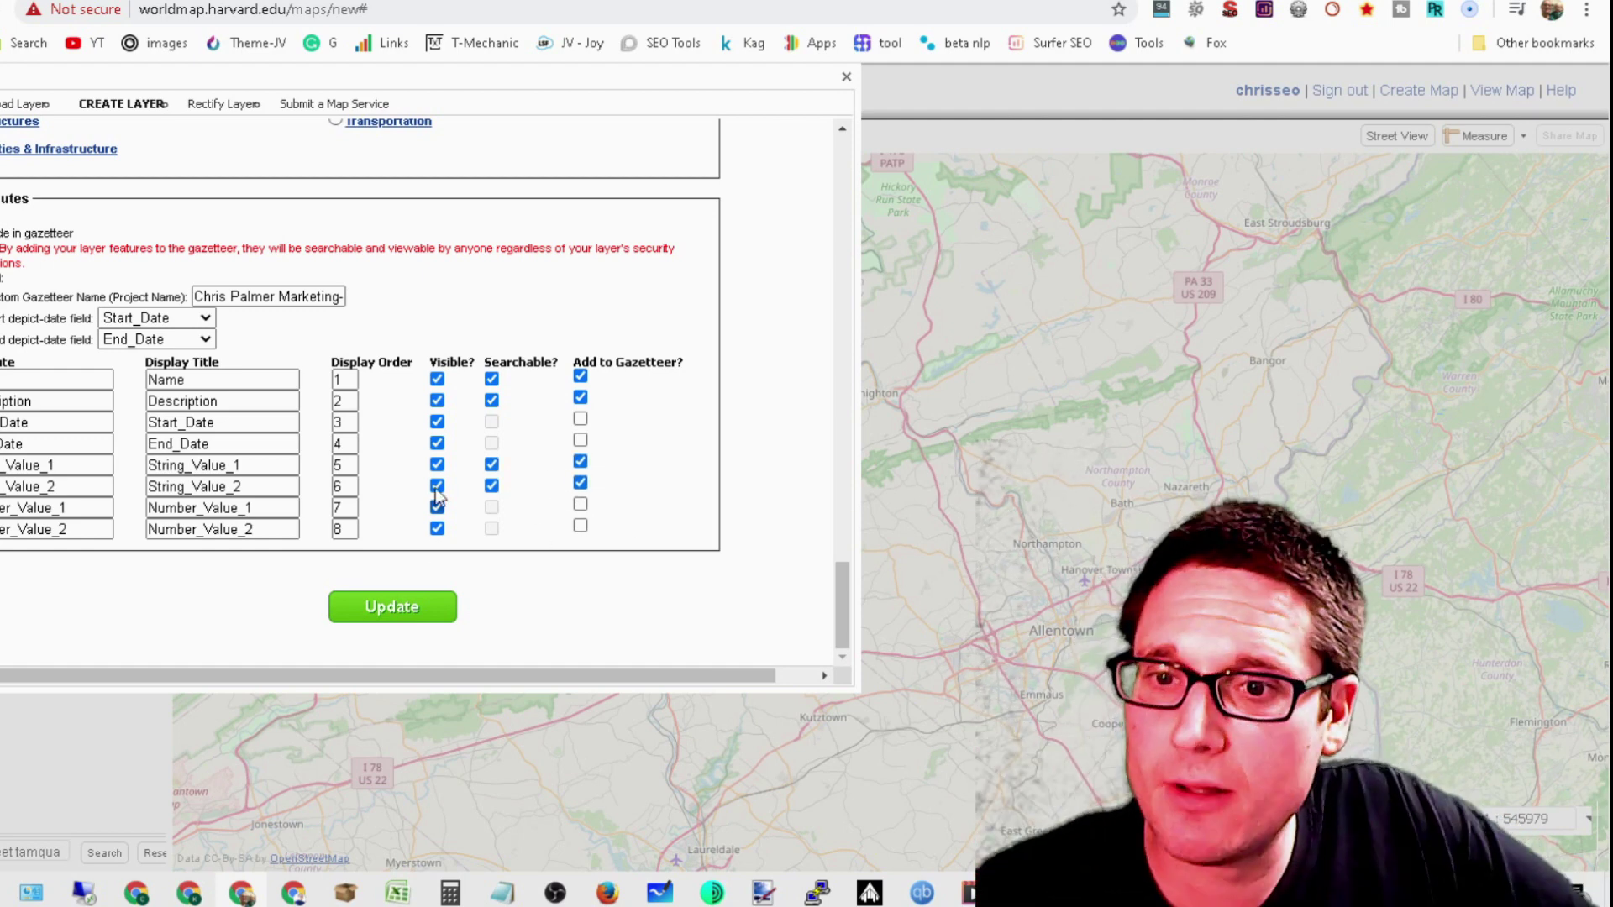
click(580, 507)
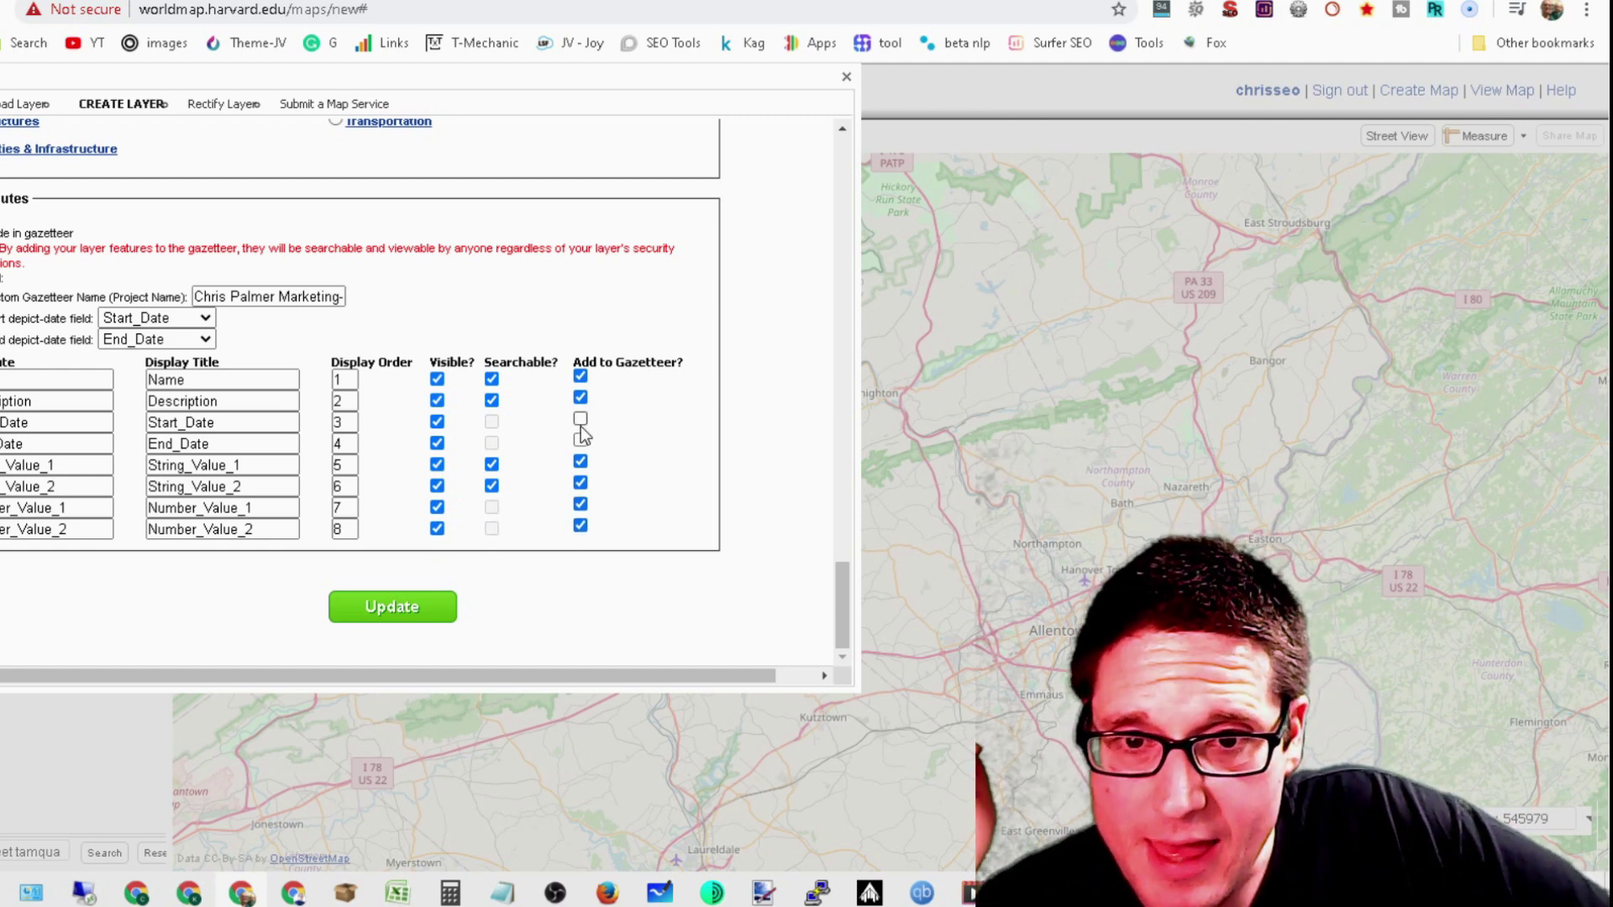
click(417, 610)
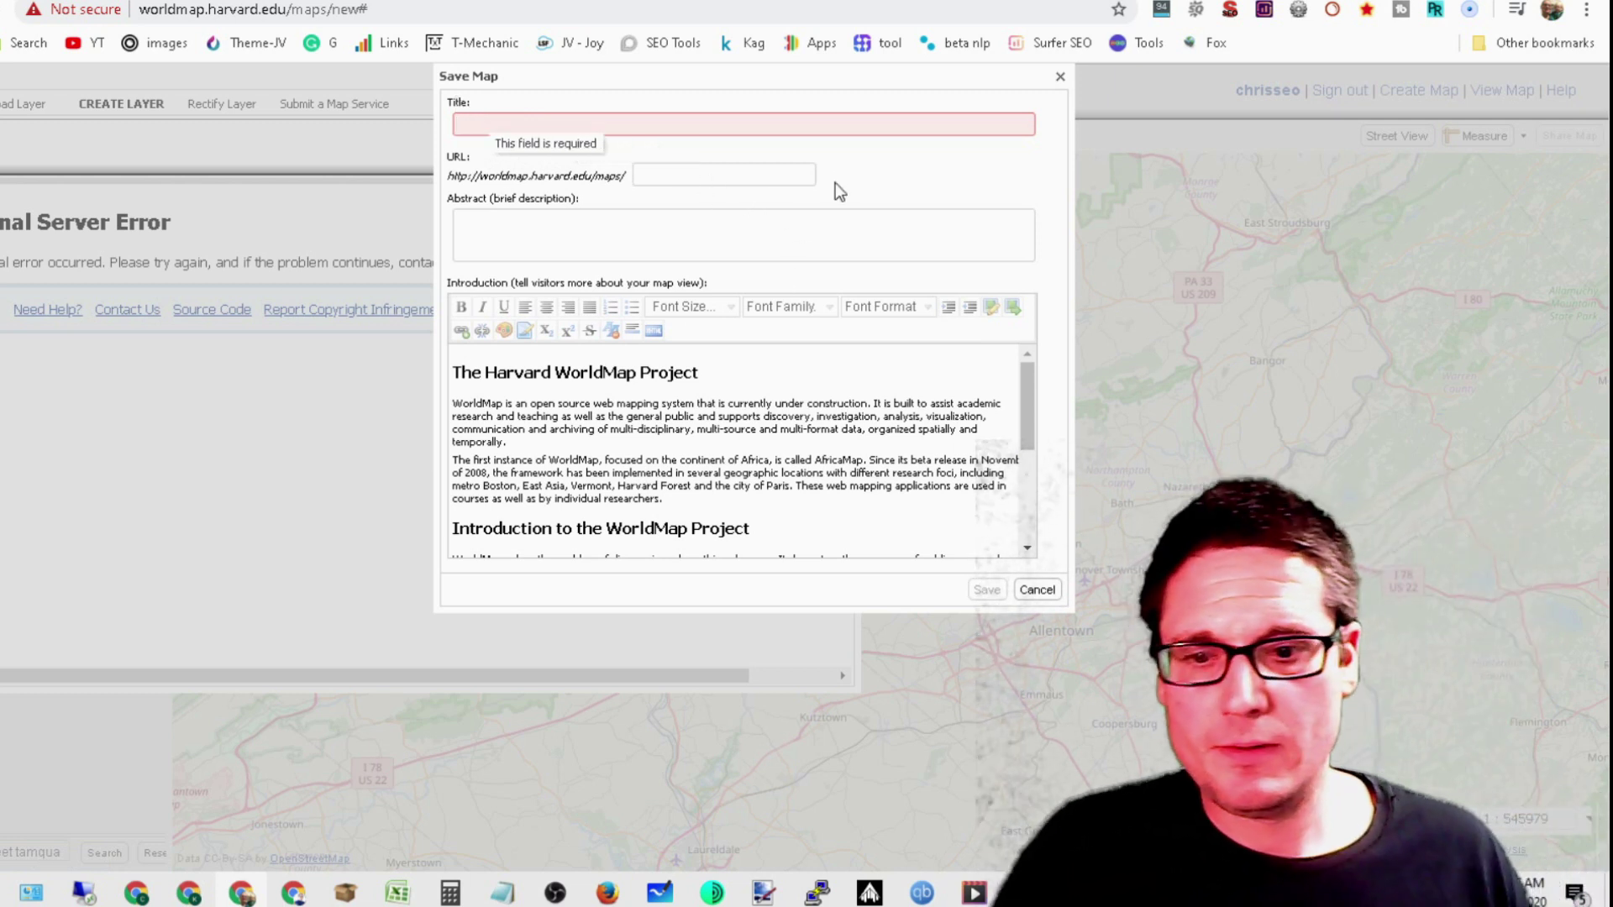
Set the map's URL ending to chris-palmer-seo and paste the copied text with the website links into the abstract
text(chris)
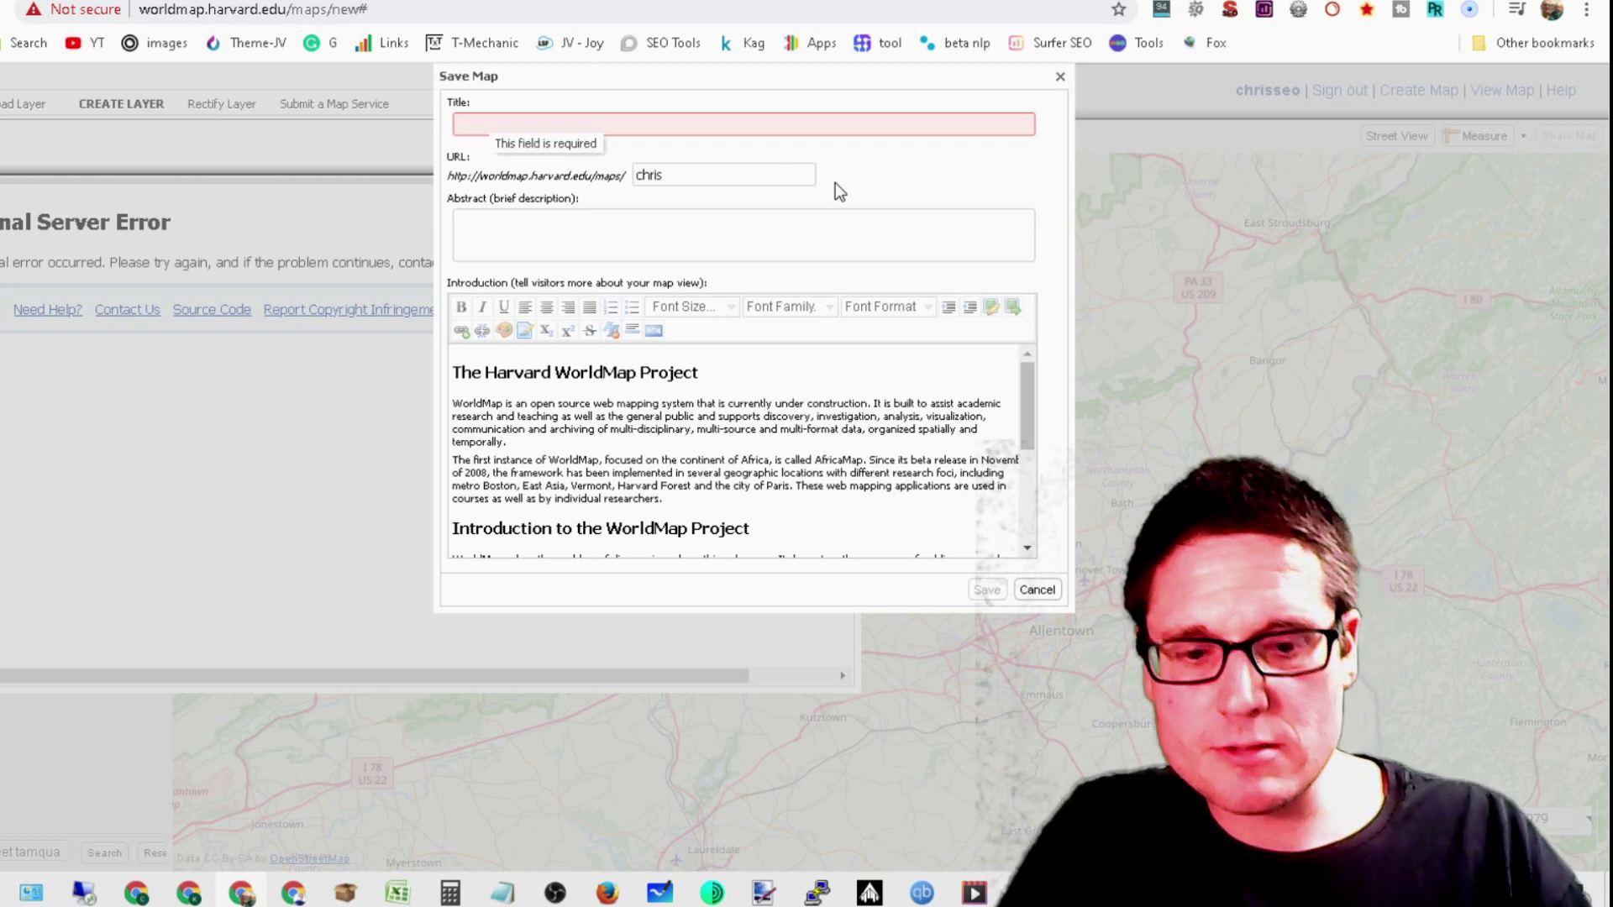
text(-)
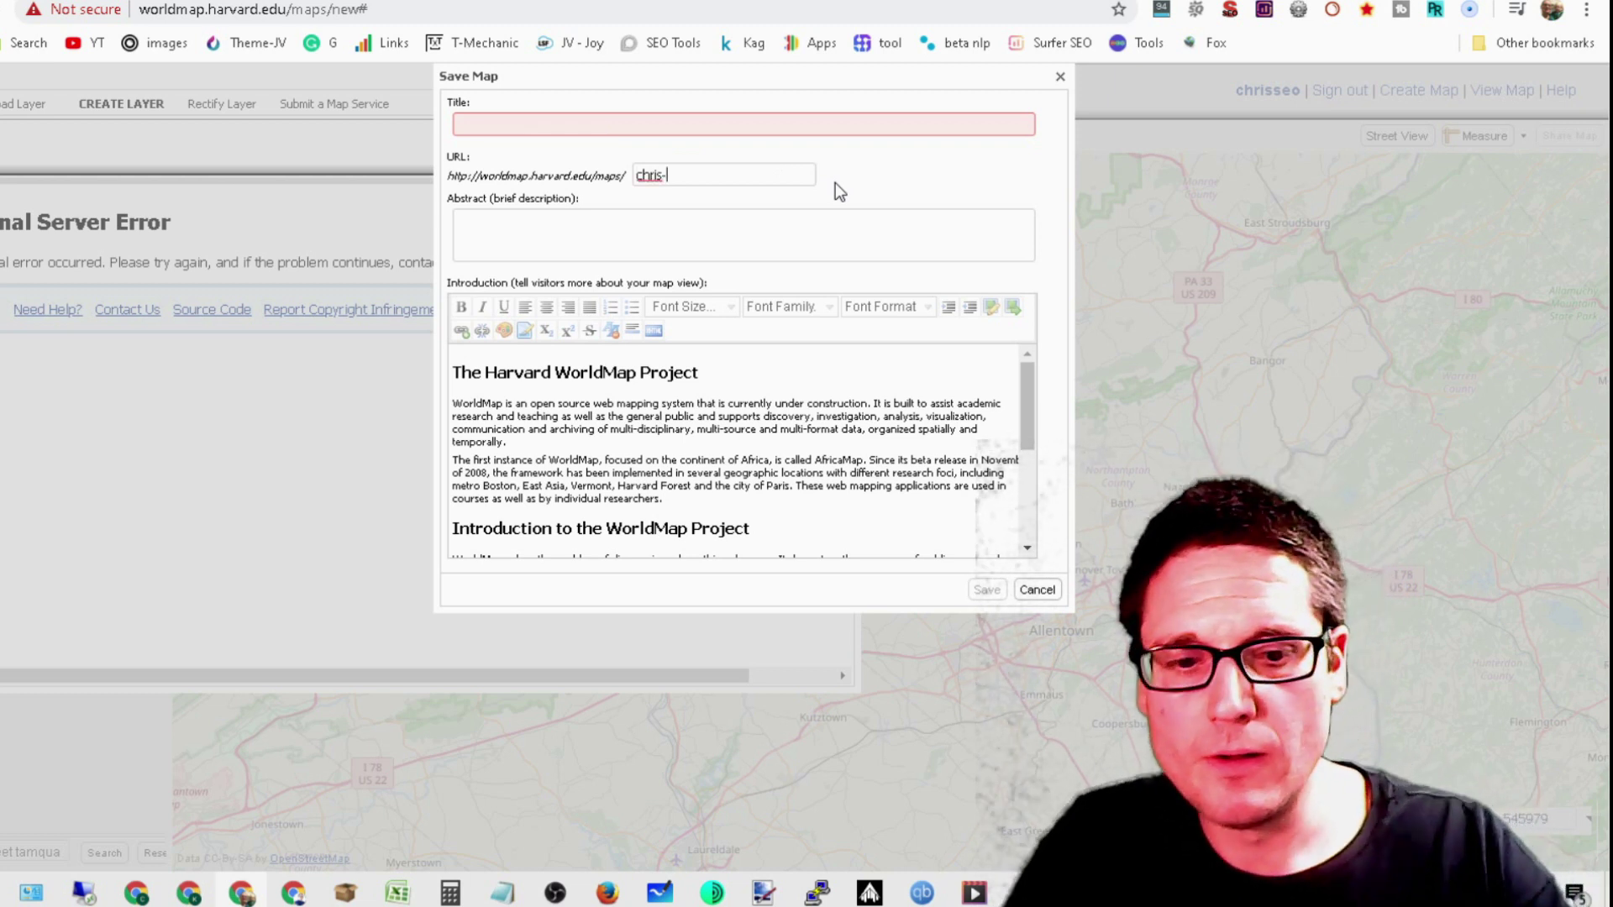
text(palmer-)
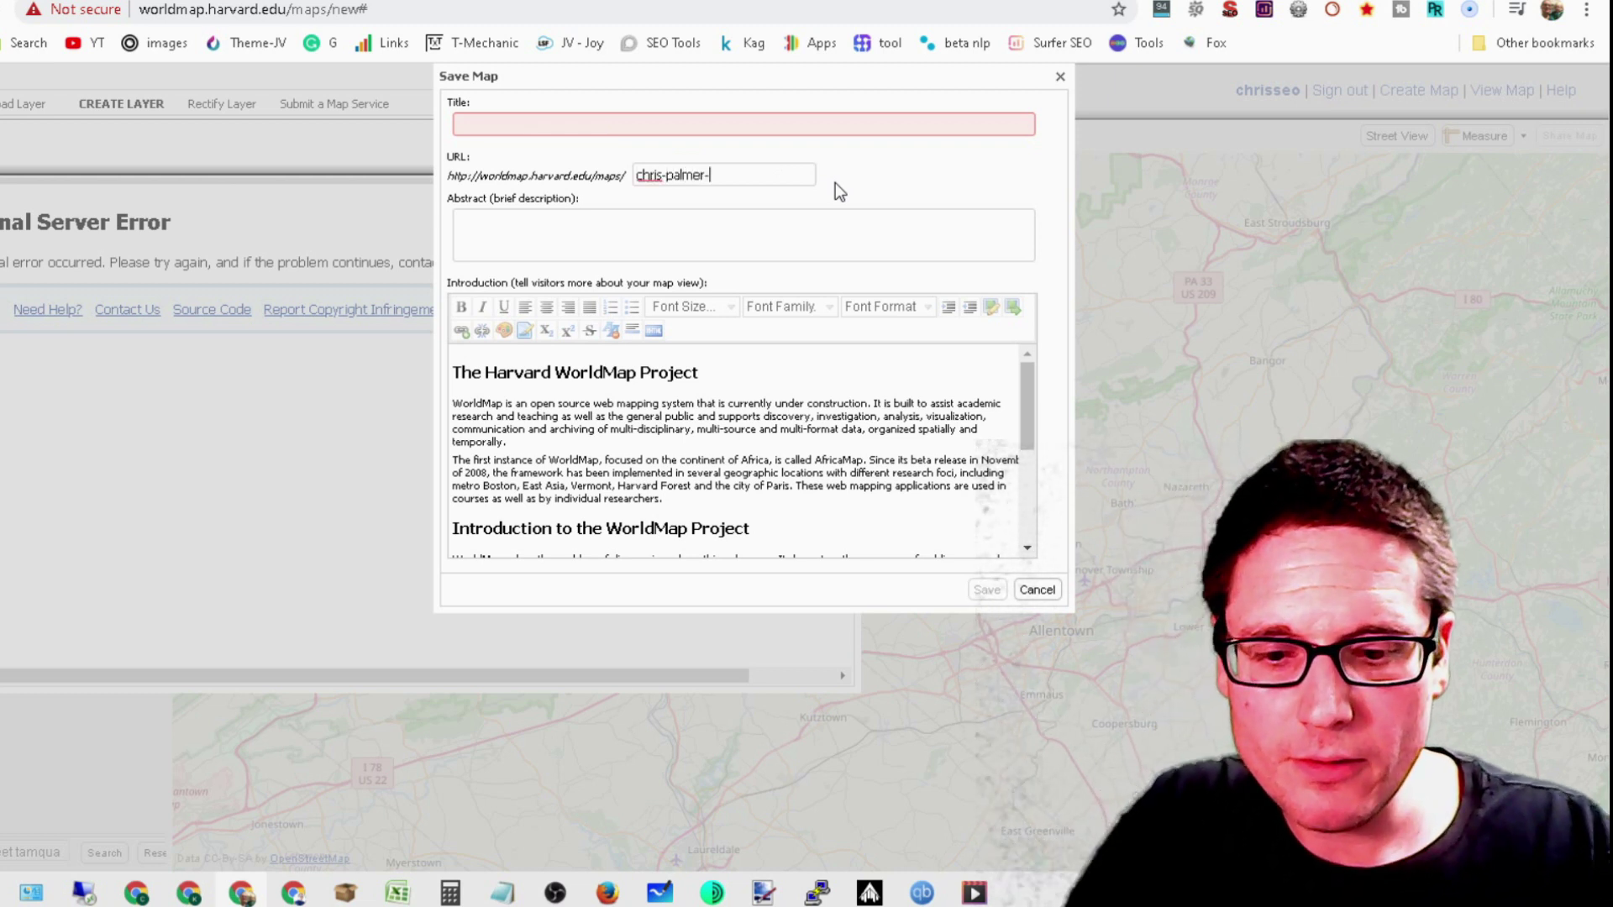
text(seo)
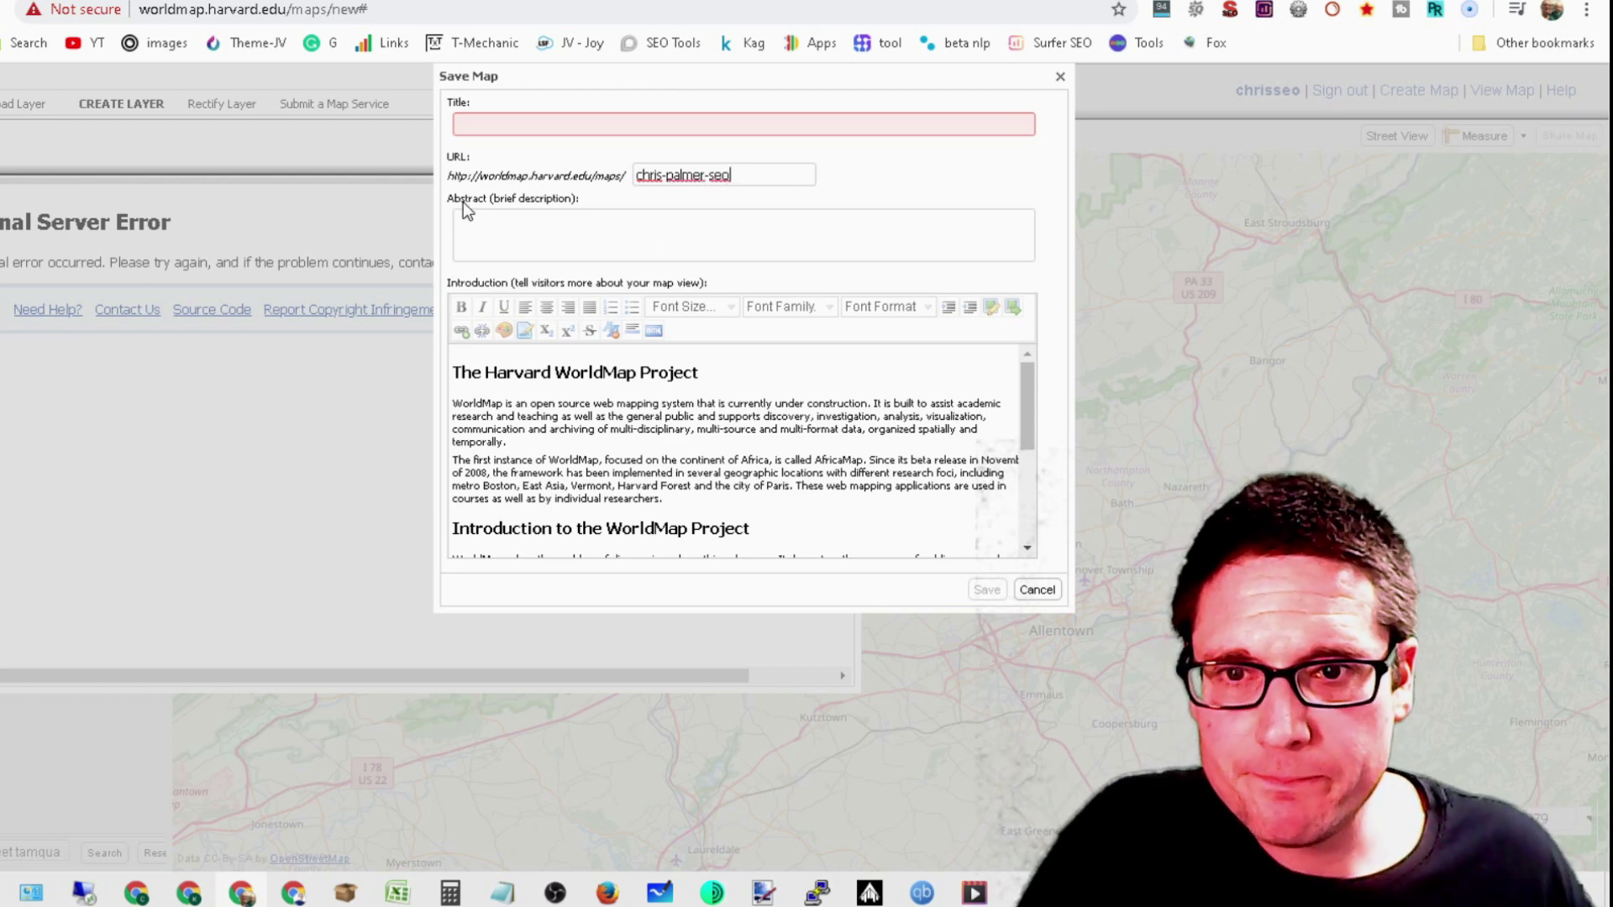
right_click(481, 233)
click(586, 375)
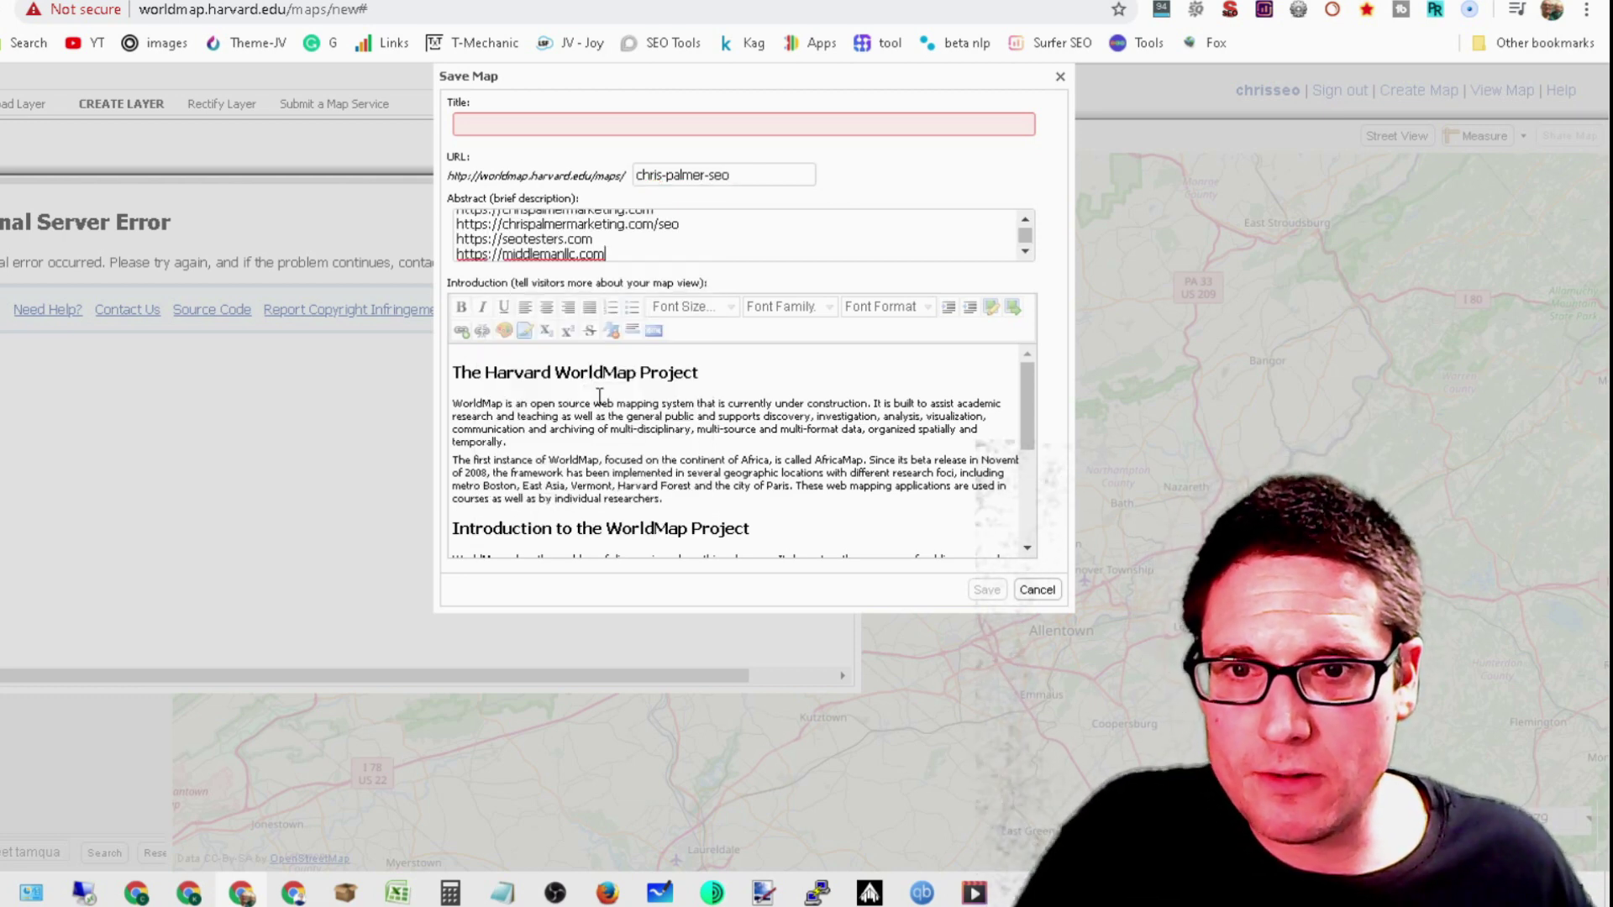
Replace the default WorldMap introduction text with the copied business name, address, phone number, SEO description and website links
click(576, 461)
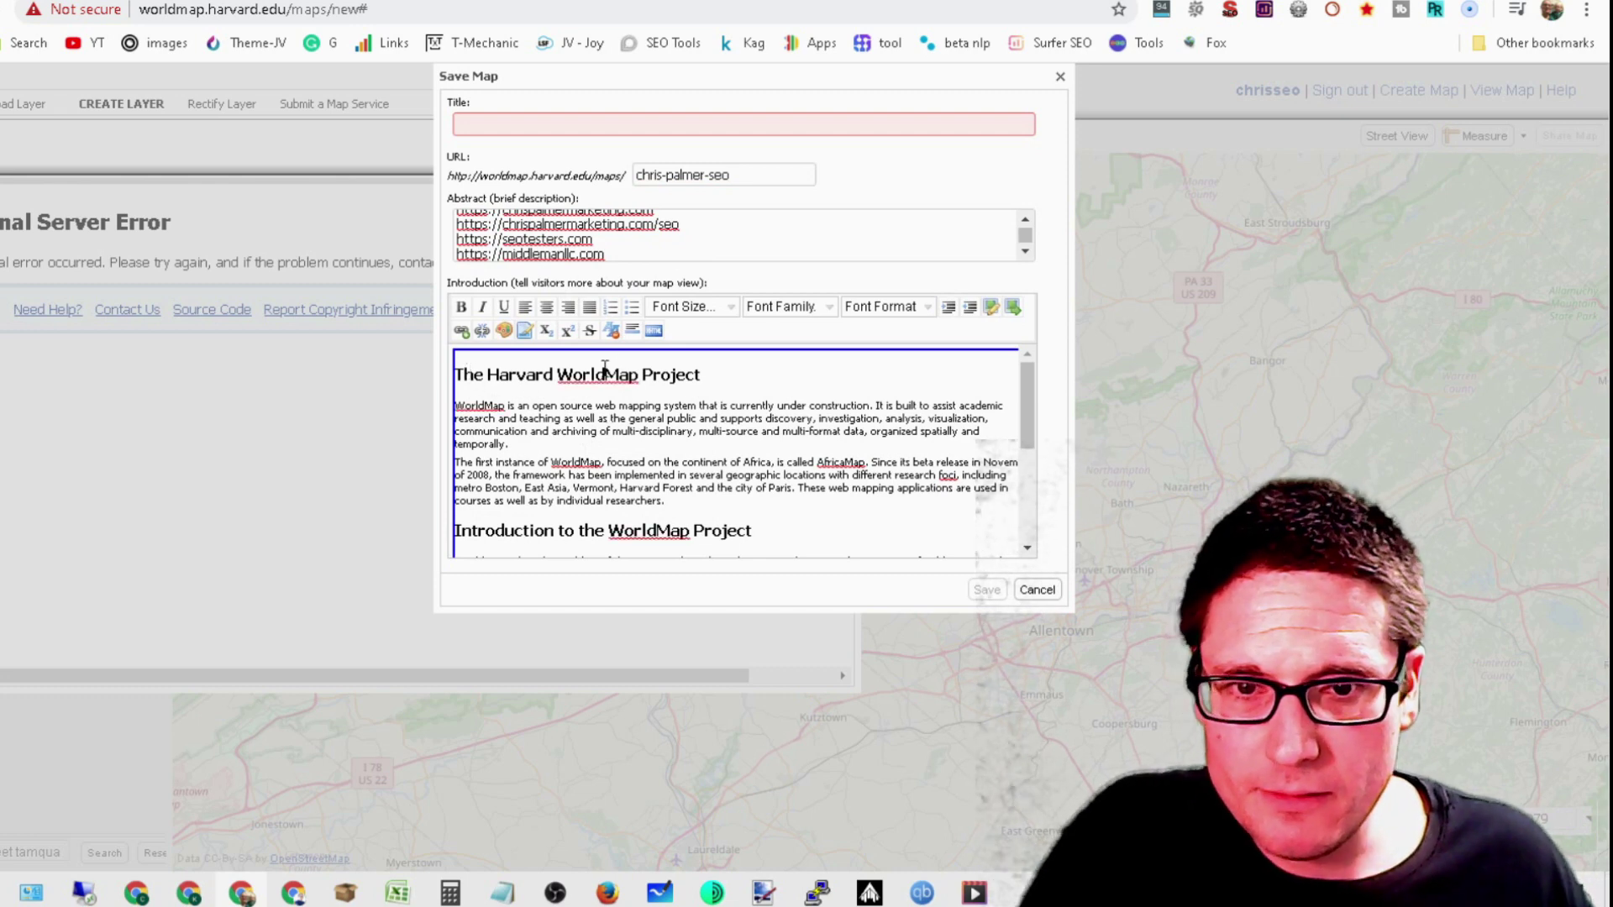
triple_click(605, 371)
click(606, 430)
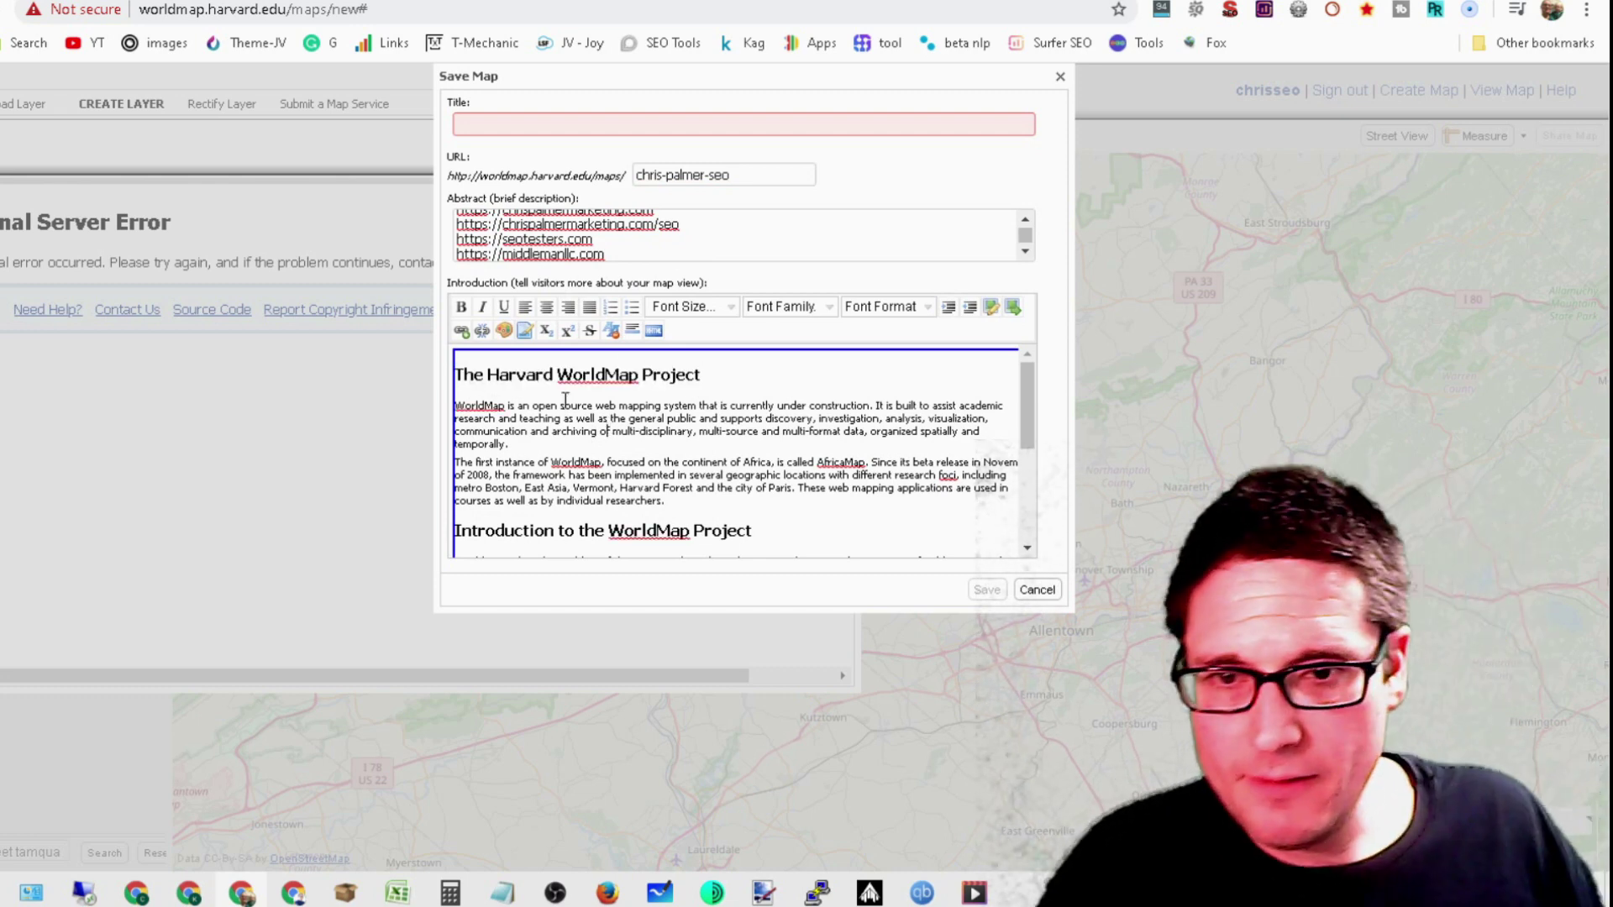
drag(454, 373, 1084, 709)
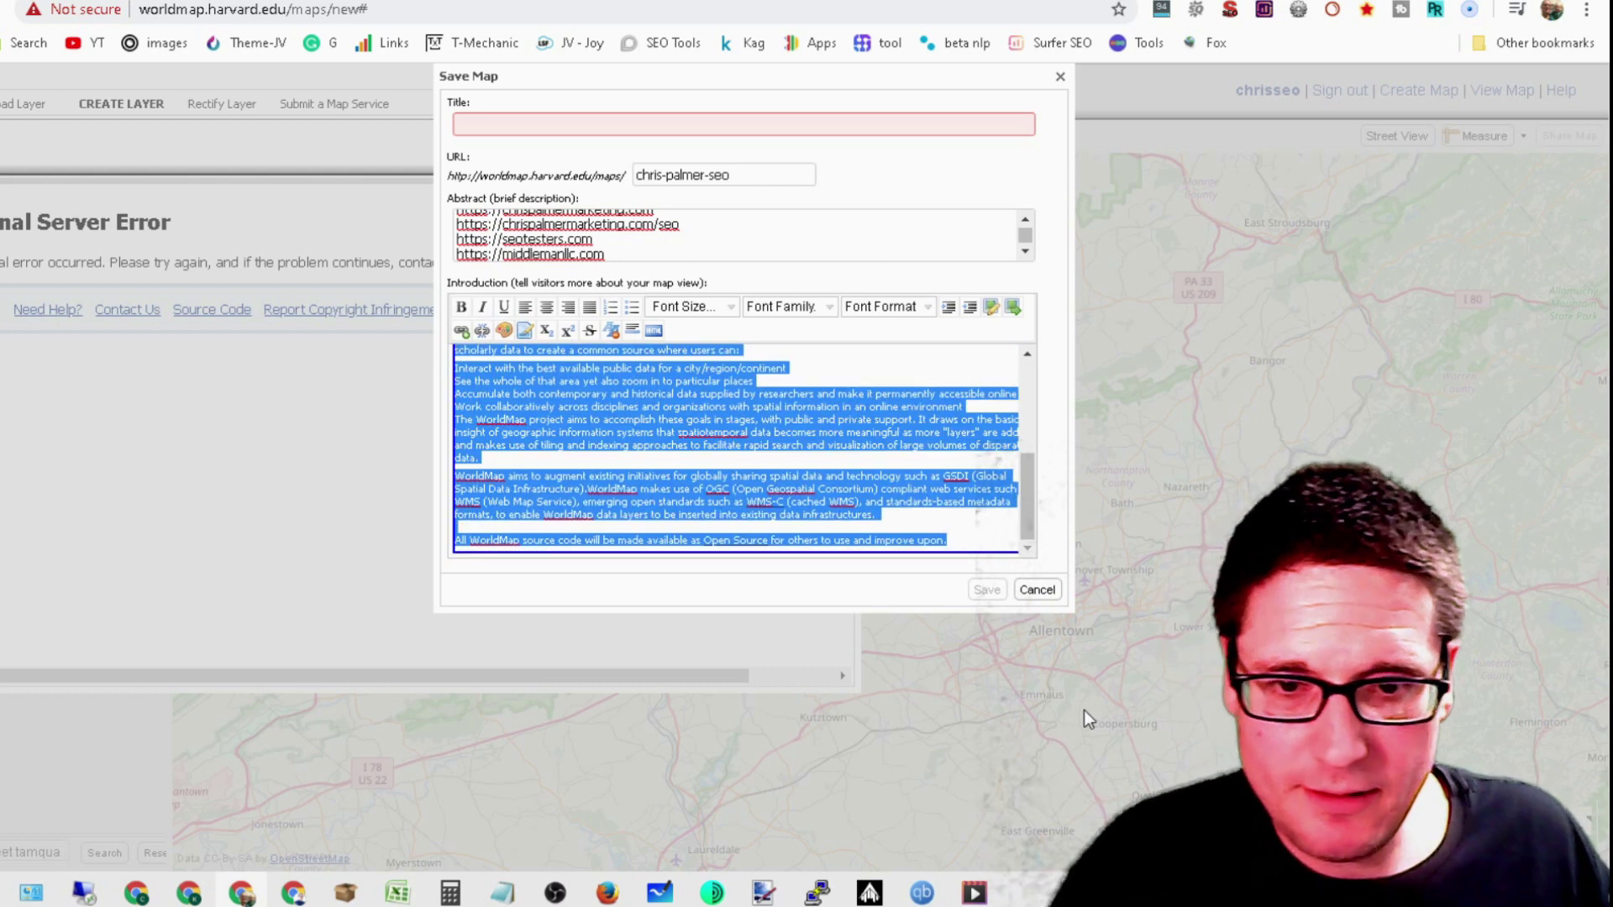
key(Delete)
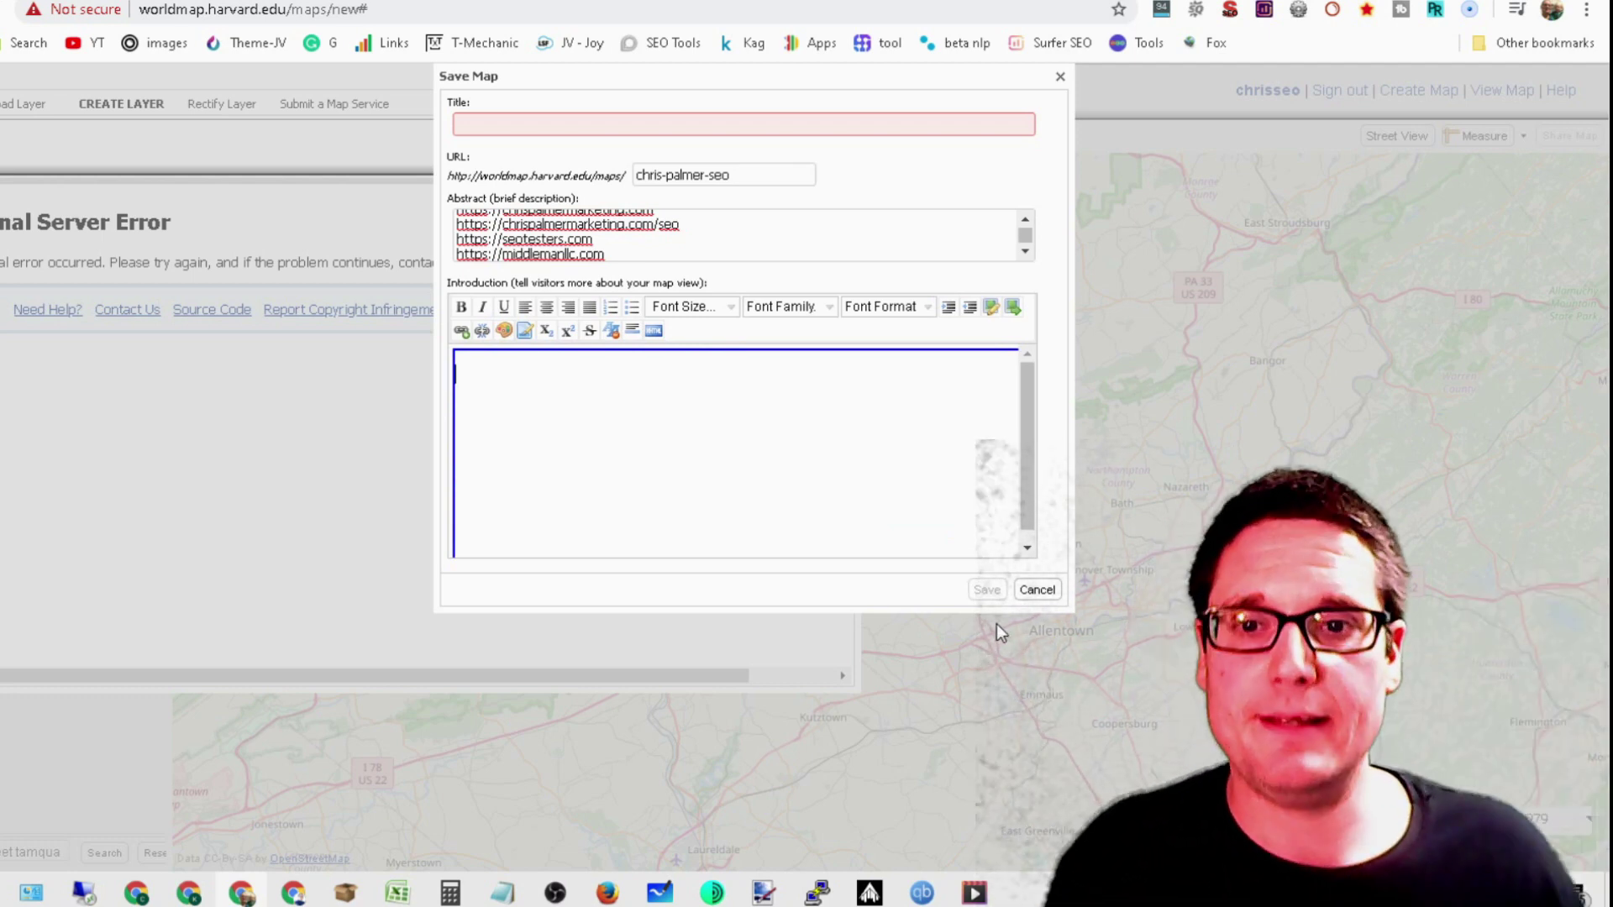
right_click(477, 370)
click(617, 533)
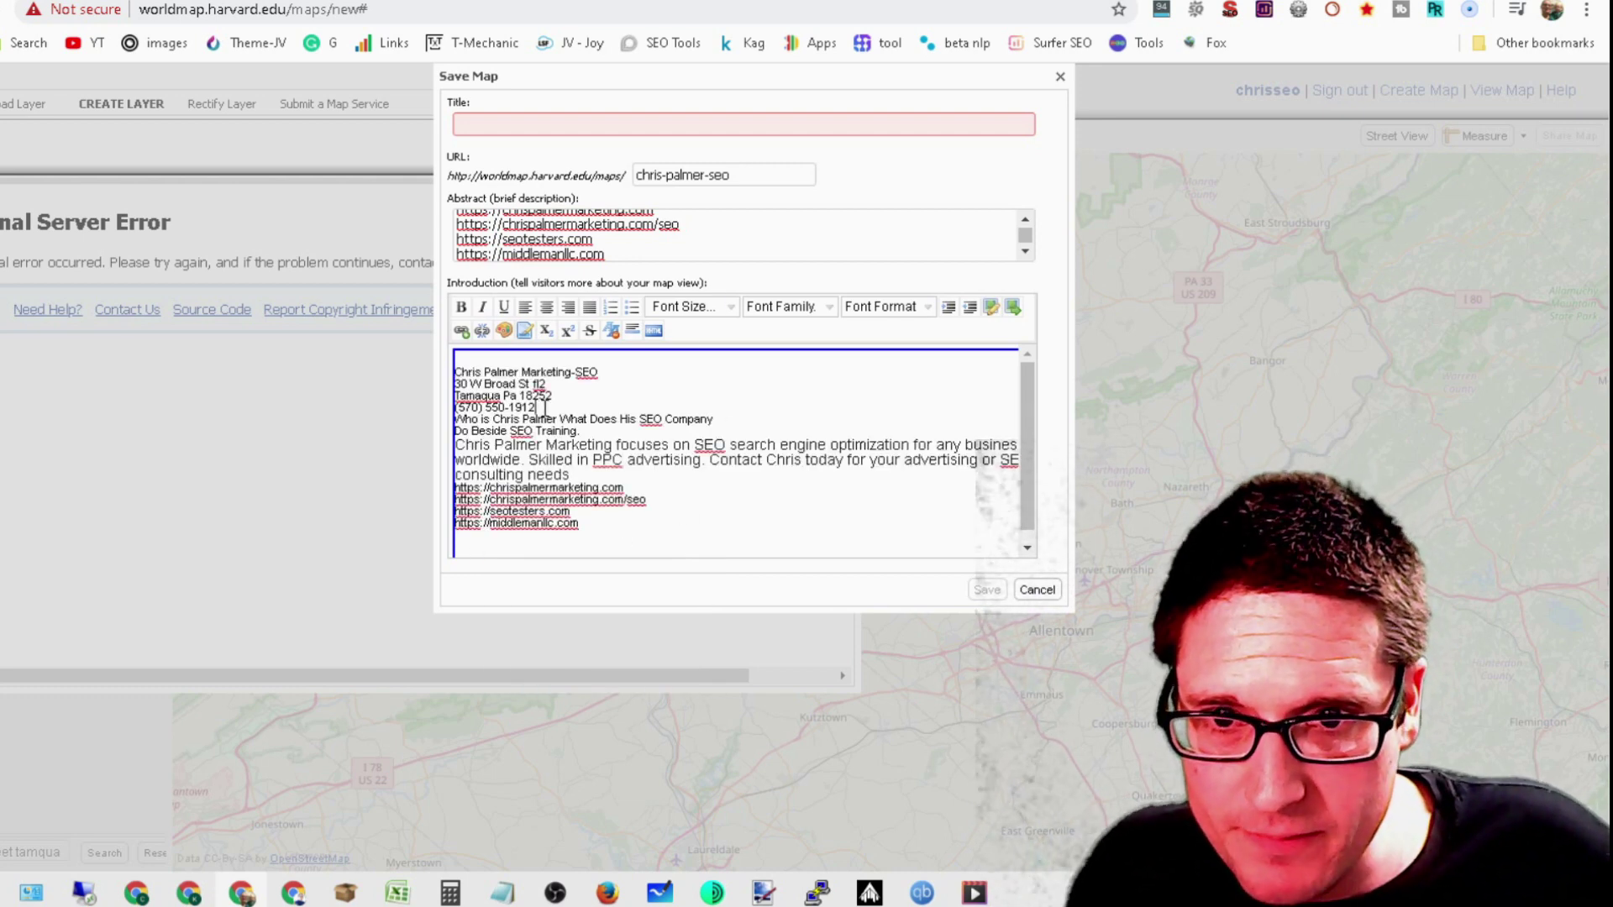
Bold the business name, address and phone lines in the introduction, and add blank lines before the description and the website links
drag(543, 407, 447, 366)
click(460, 307)
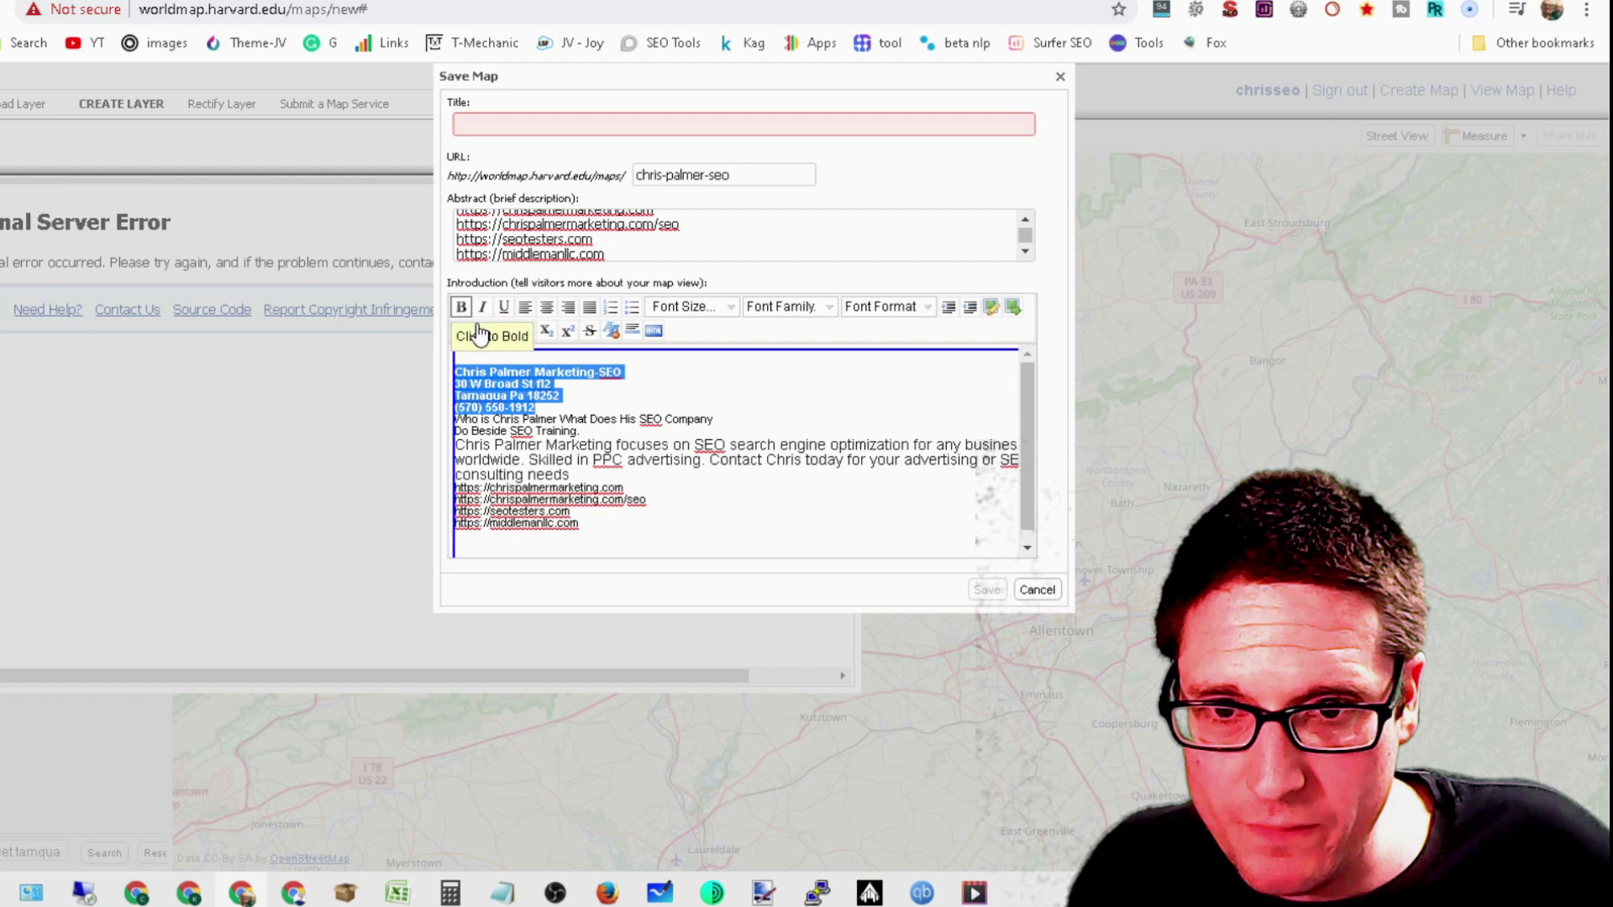
click(588, 402)
key(Return)
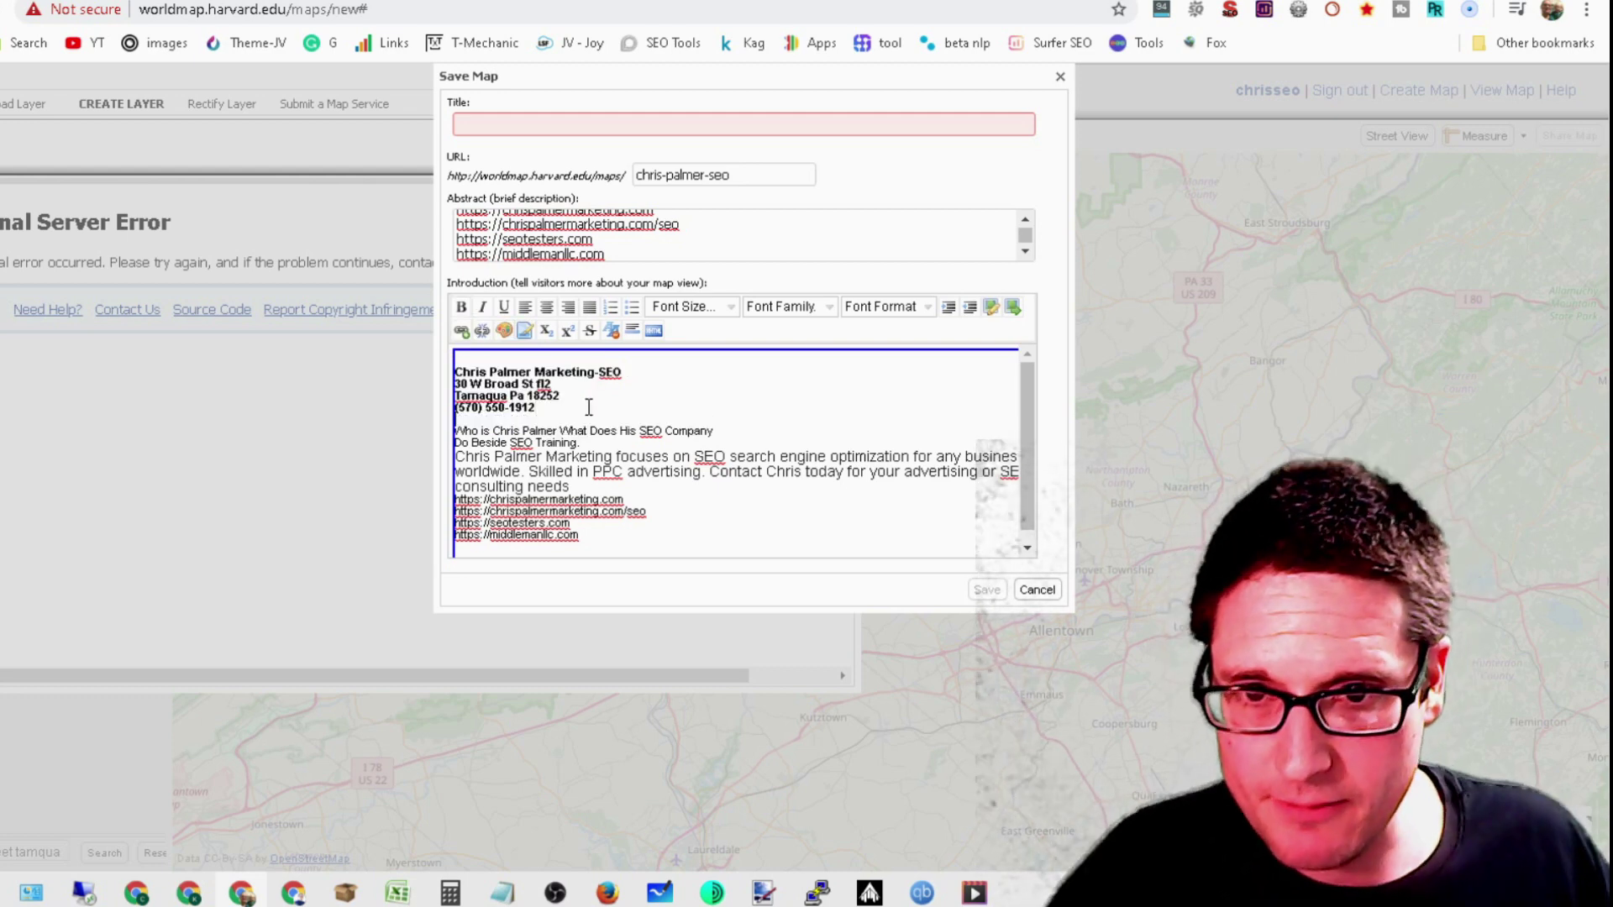
key(Return)
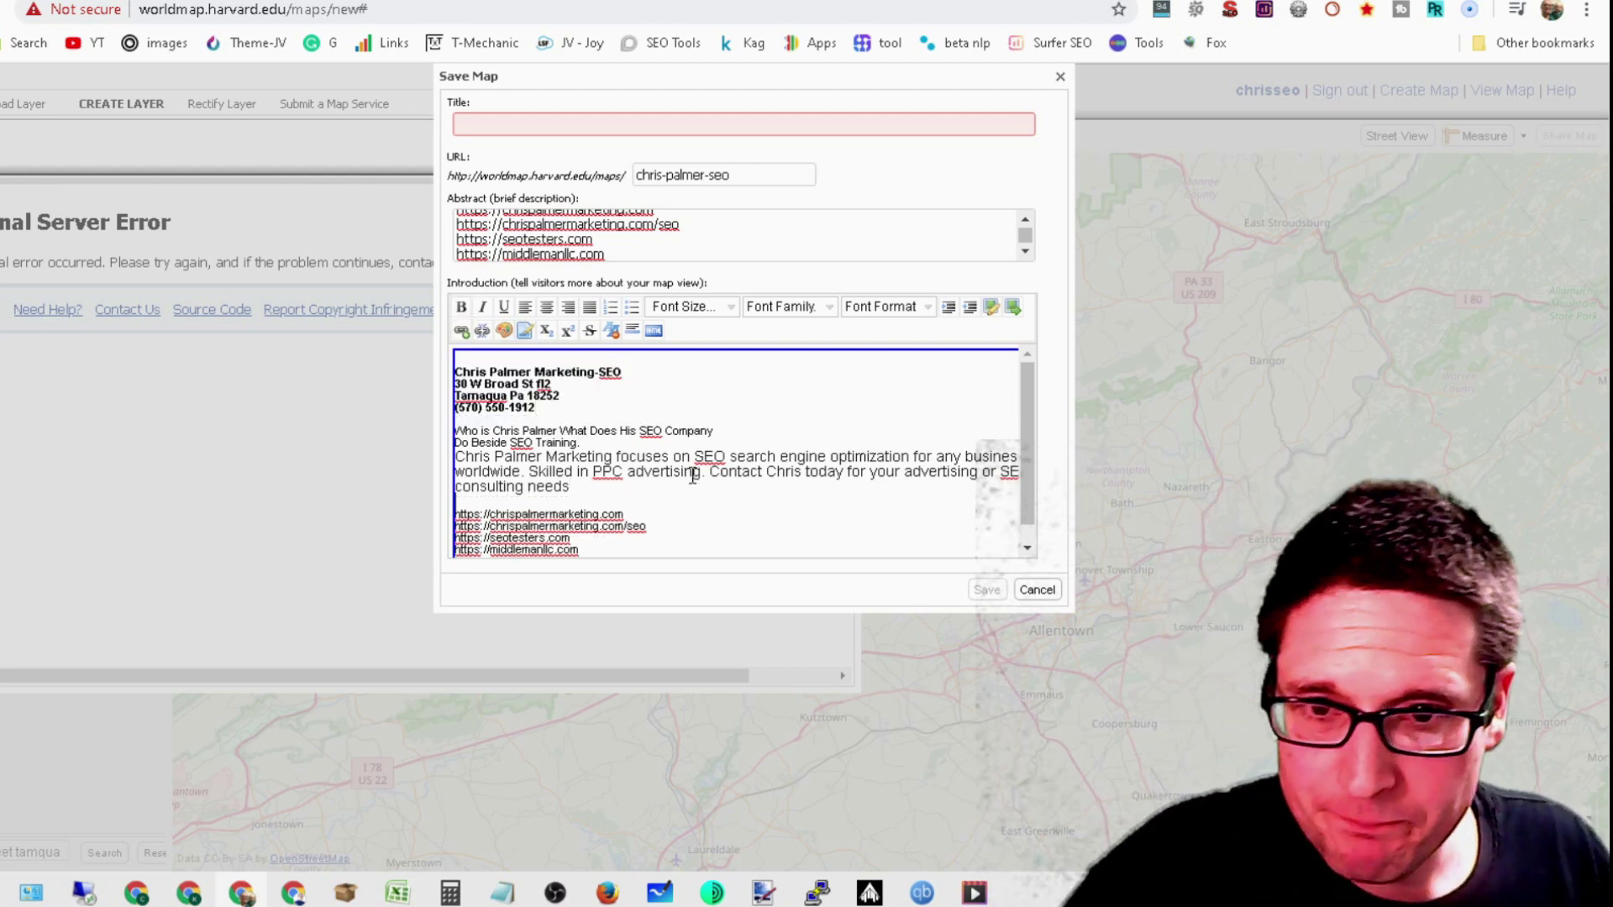
Bold the business name in the introduction's description and replace the plain website addresses with a hyperlinked SEO Training text
drag(617, 551, 455, 514)
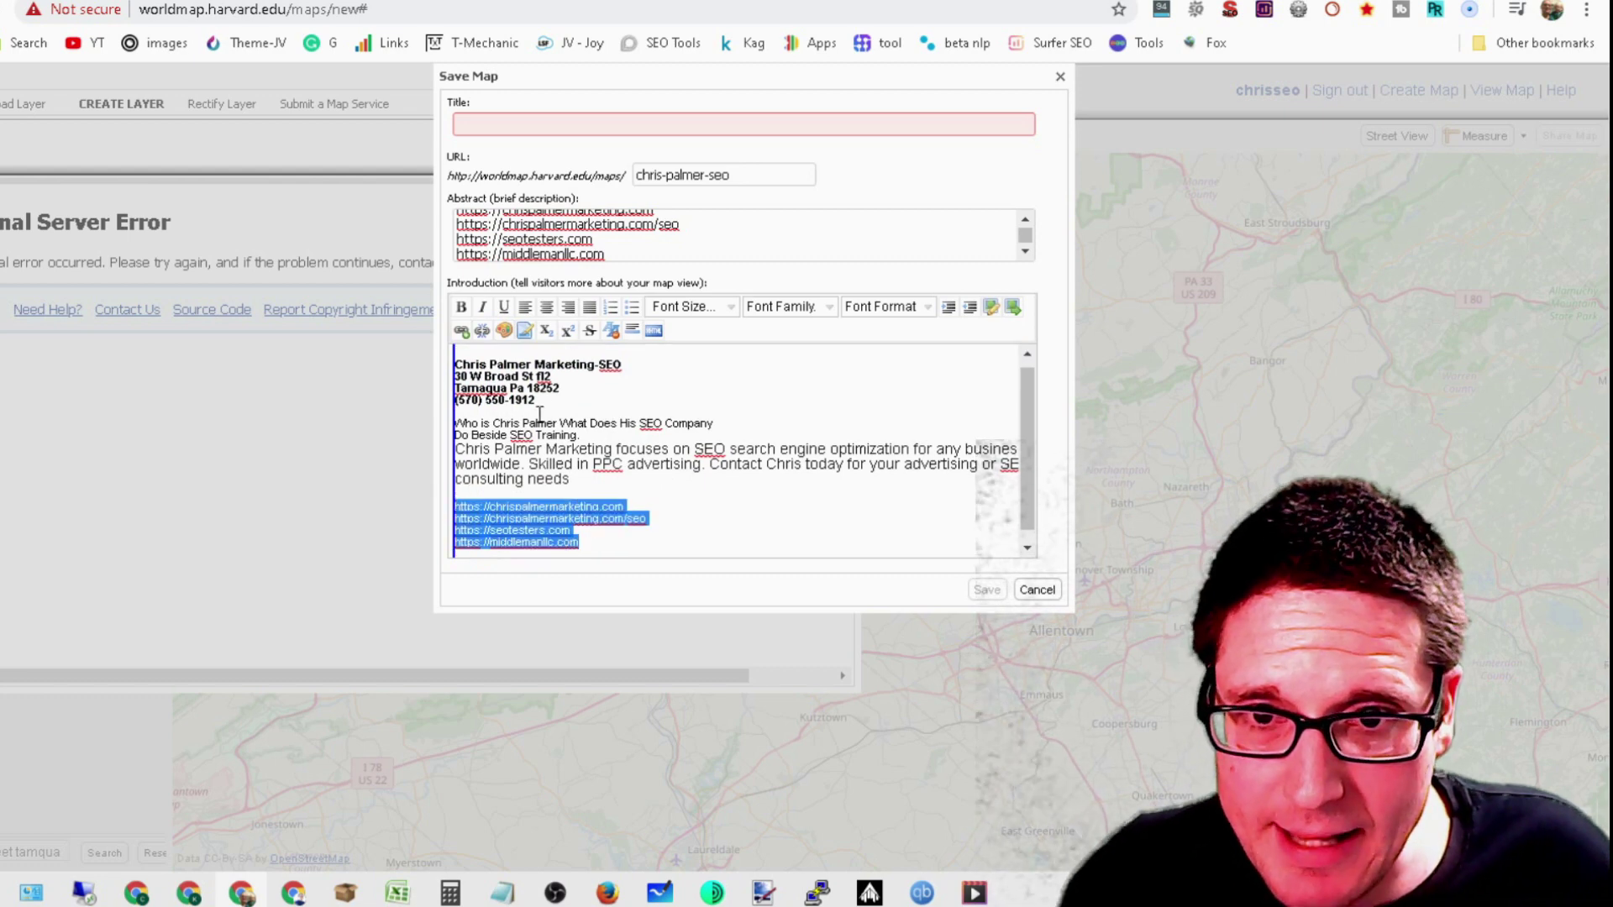
click(461, 332)
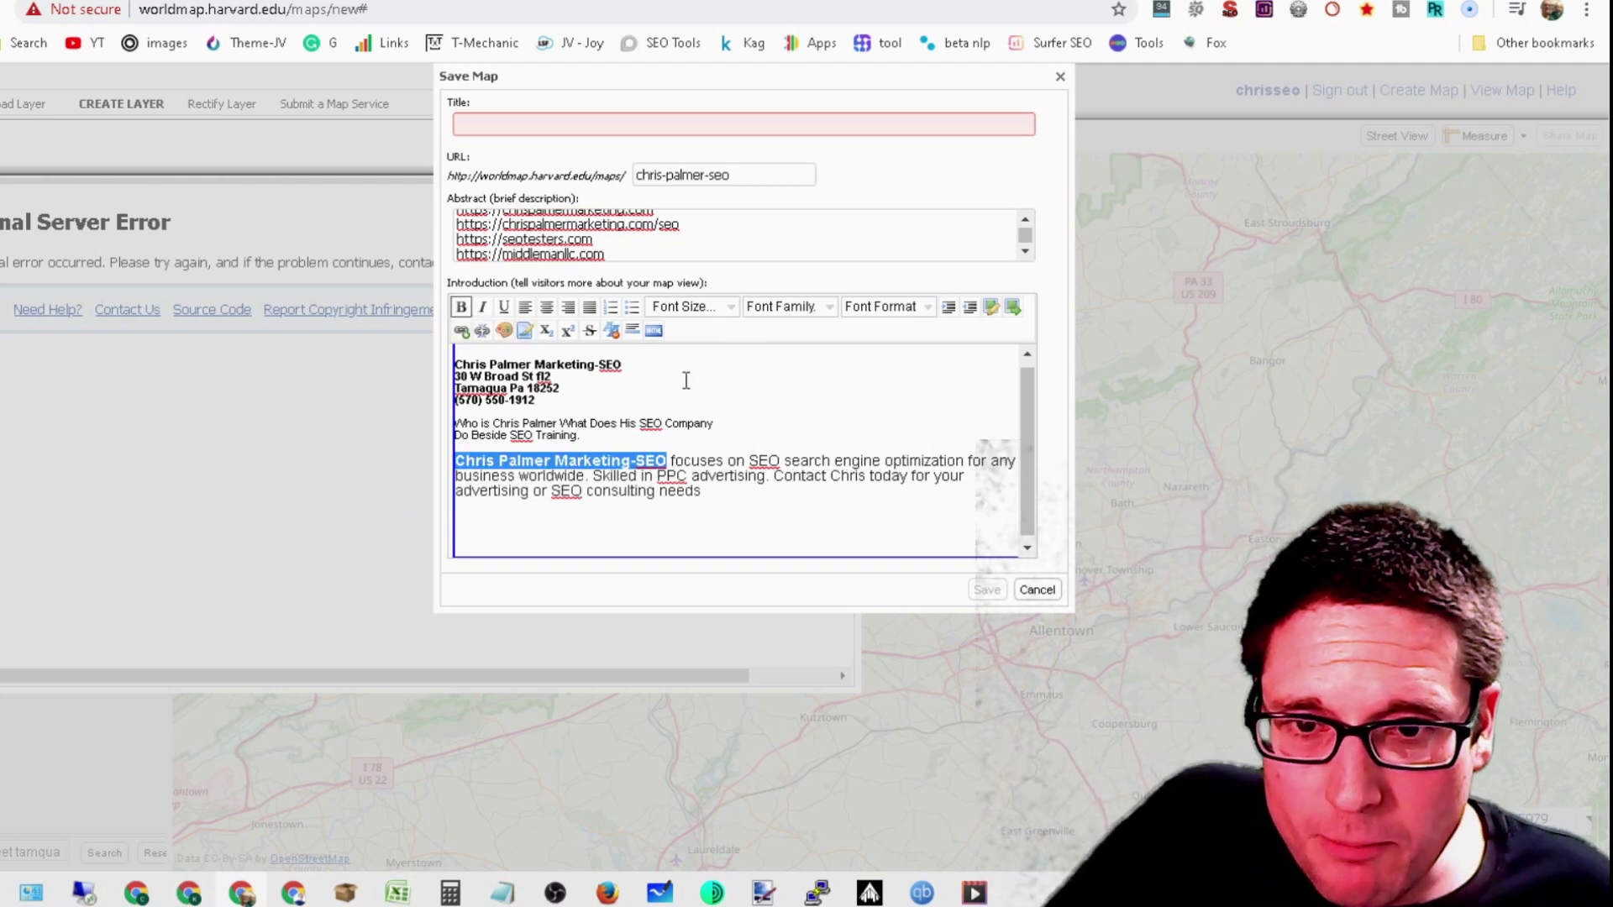
click(765, 398)
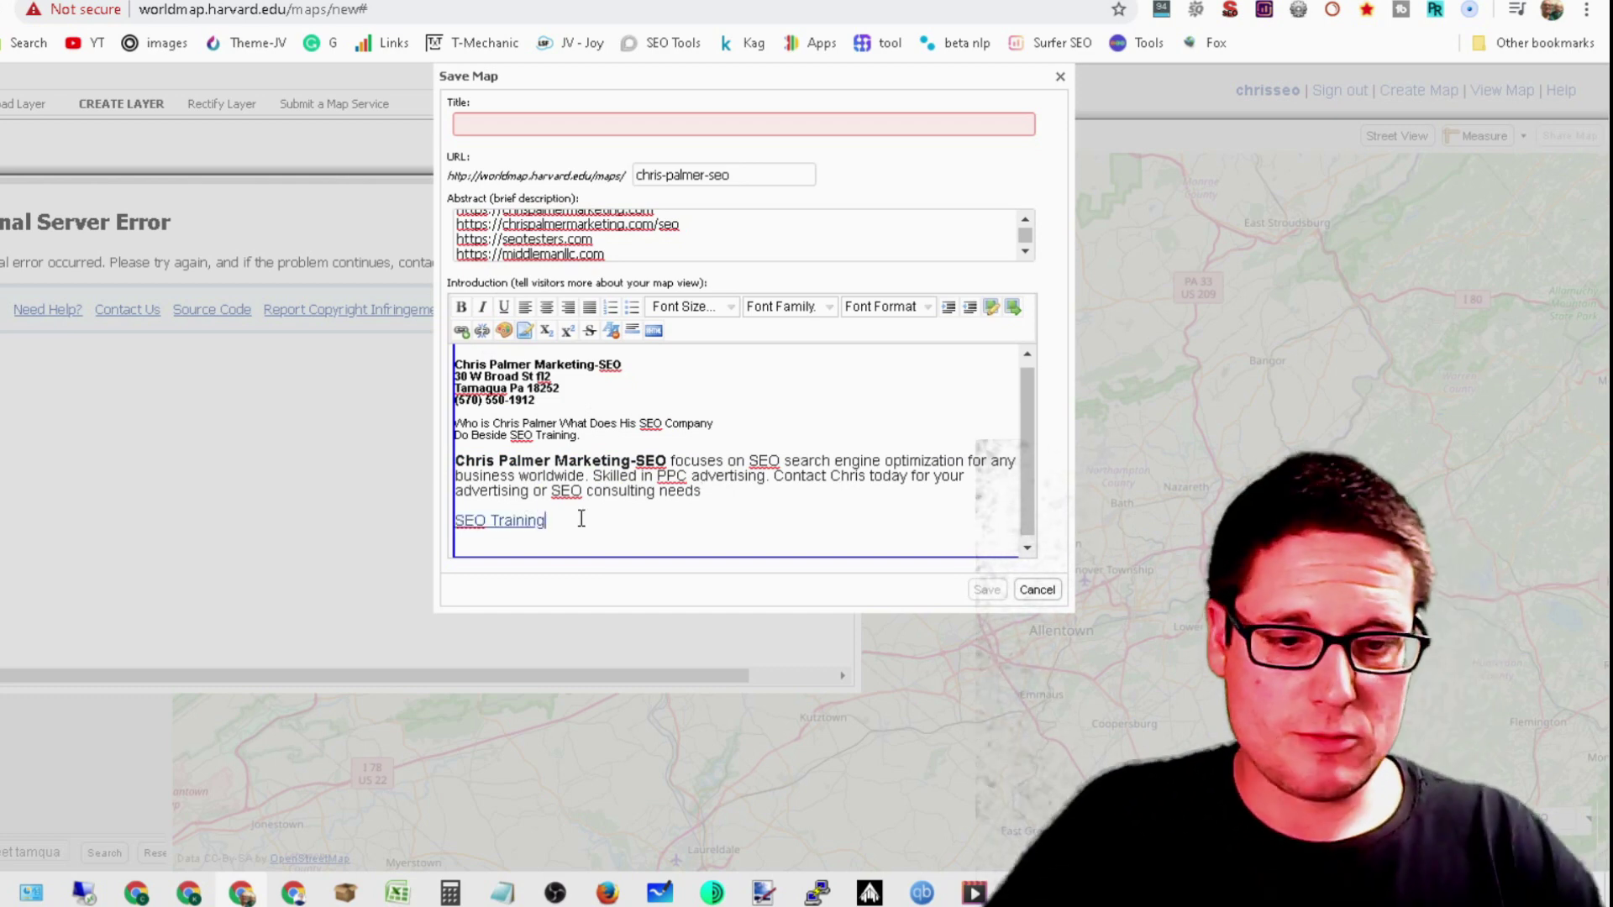
key(Return)
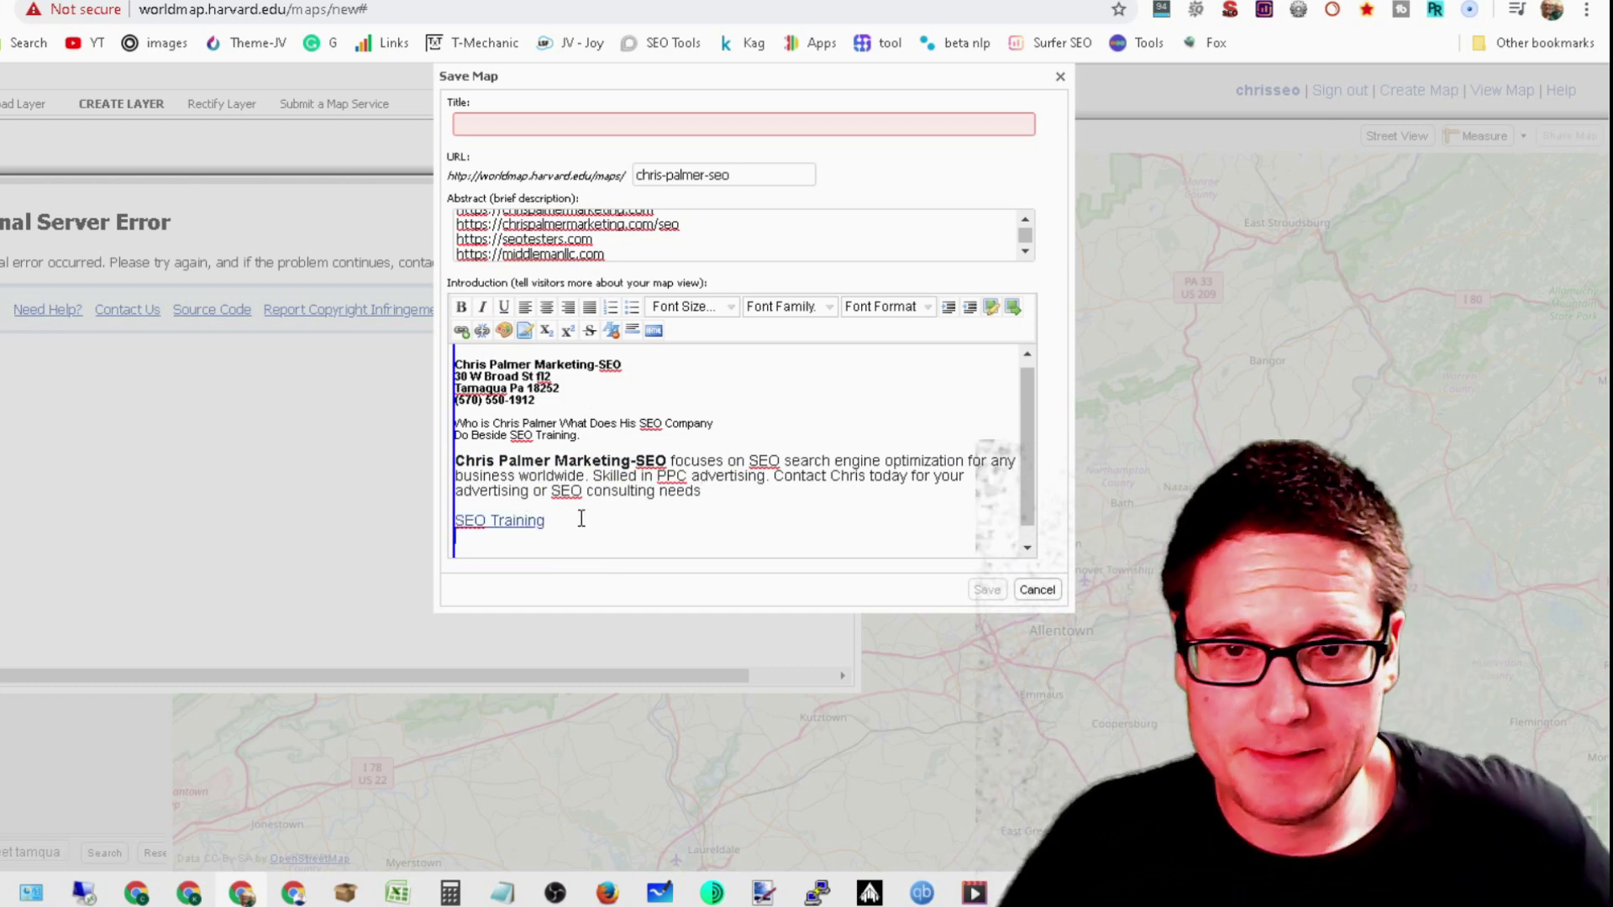
Title the map Chris Palmer Marketing SEO Training And SEO Services and save it
click(560, 127)
text(Chris PAlmer)
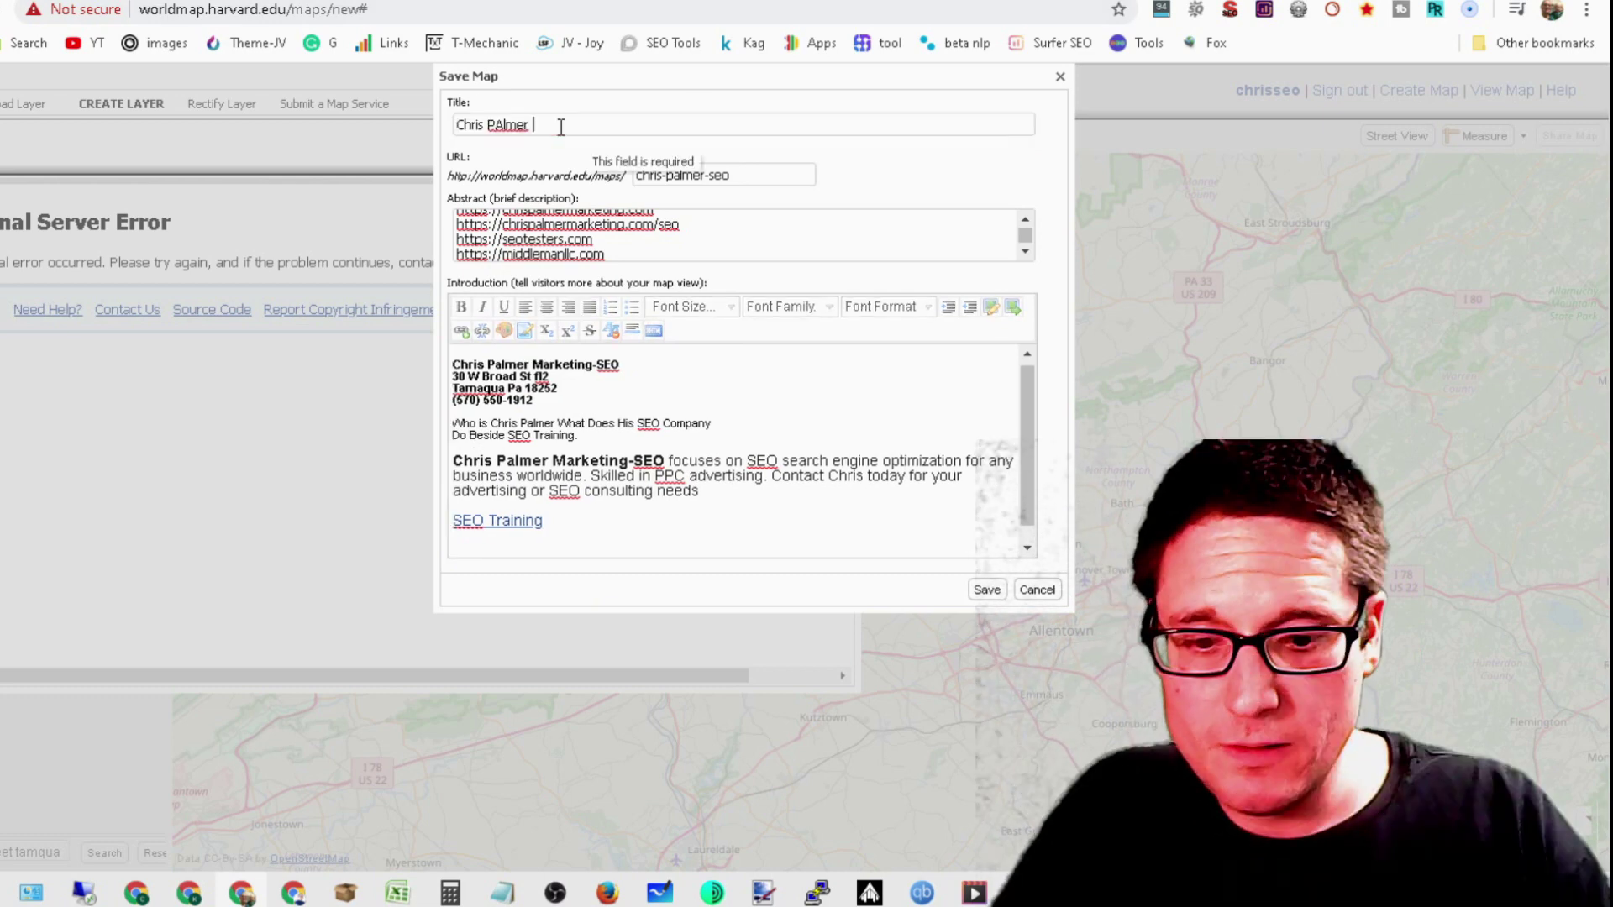
key(BackSpace)
key(BackSpace)
key(BackSpace)
key(BackSpace)
key(BackSpace)
key(BackSpace)
text(almer )
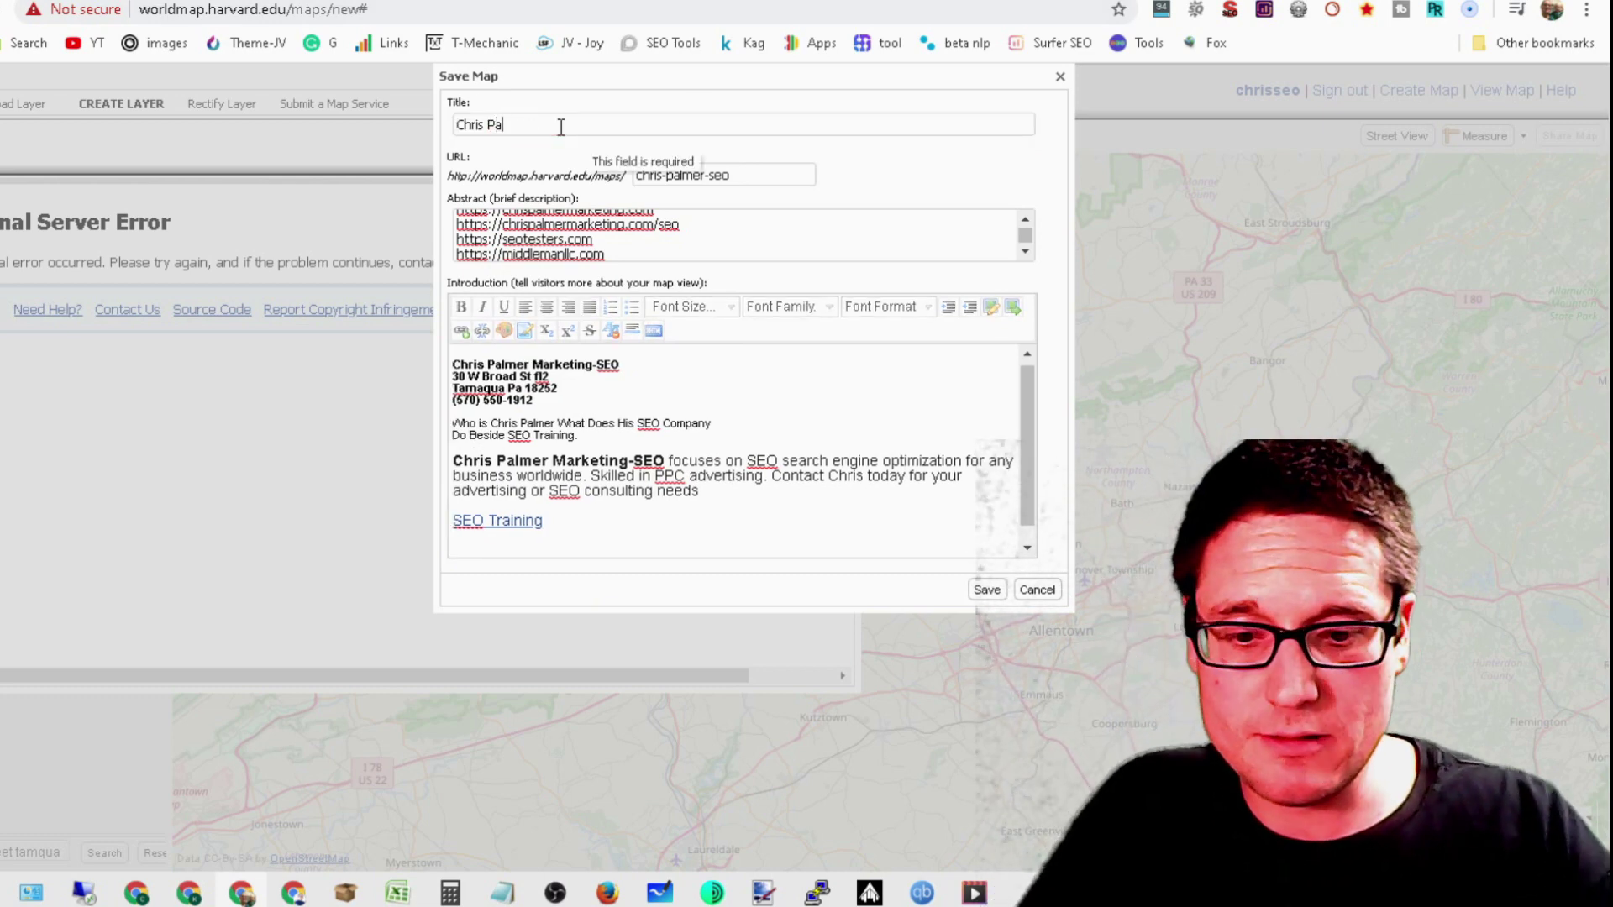
text(Marketing SEO Training And SEO Services)
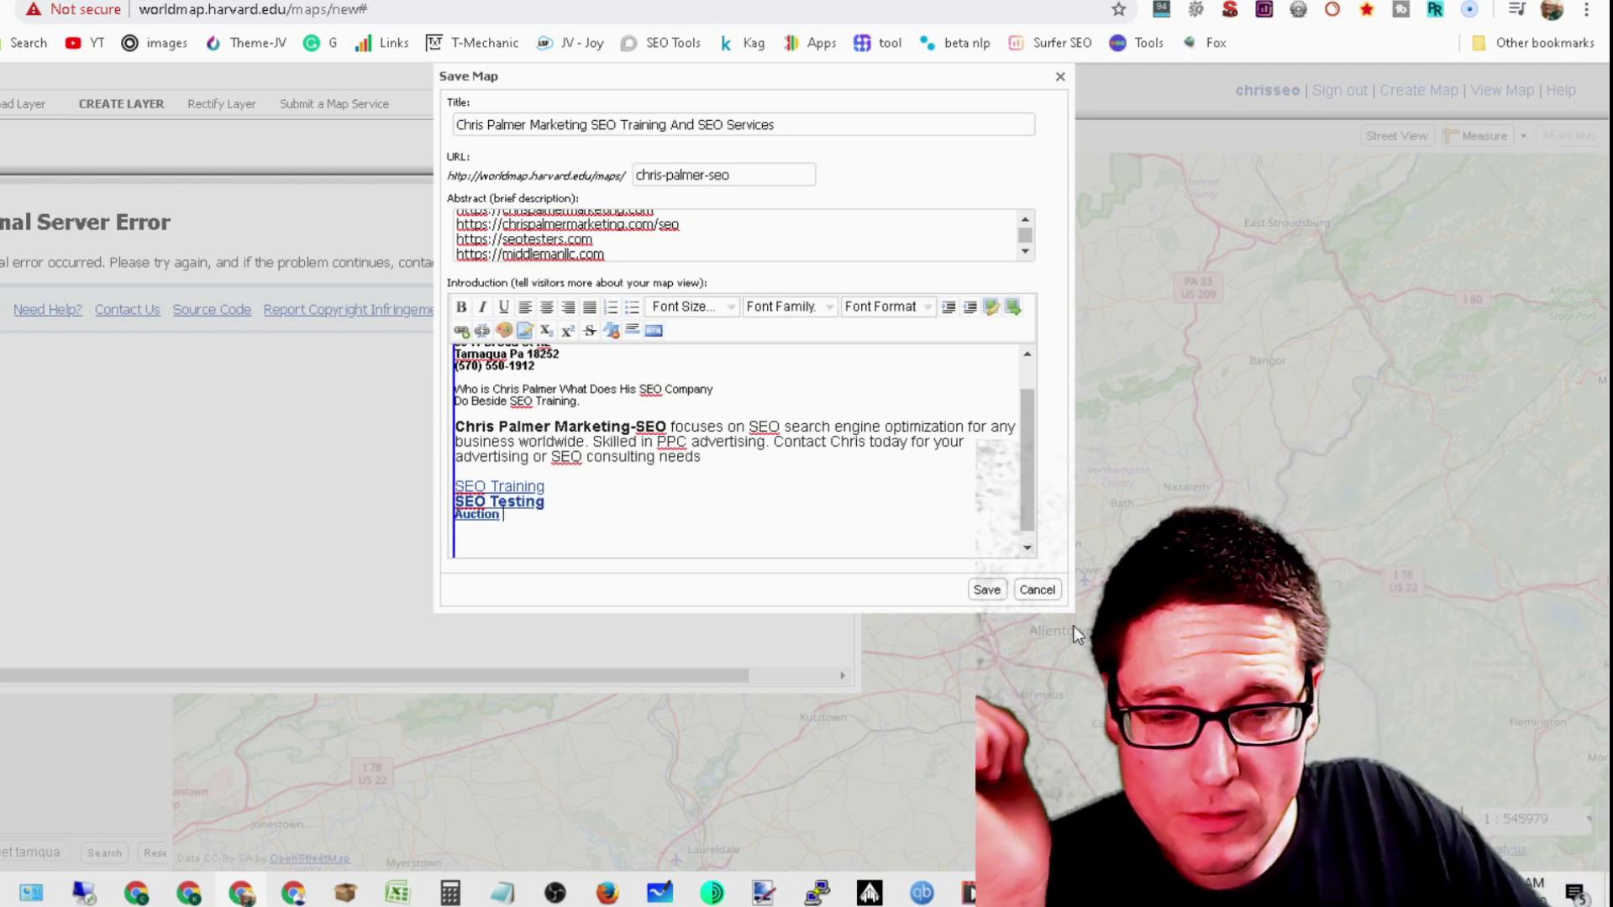
click(987, 589)
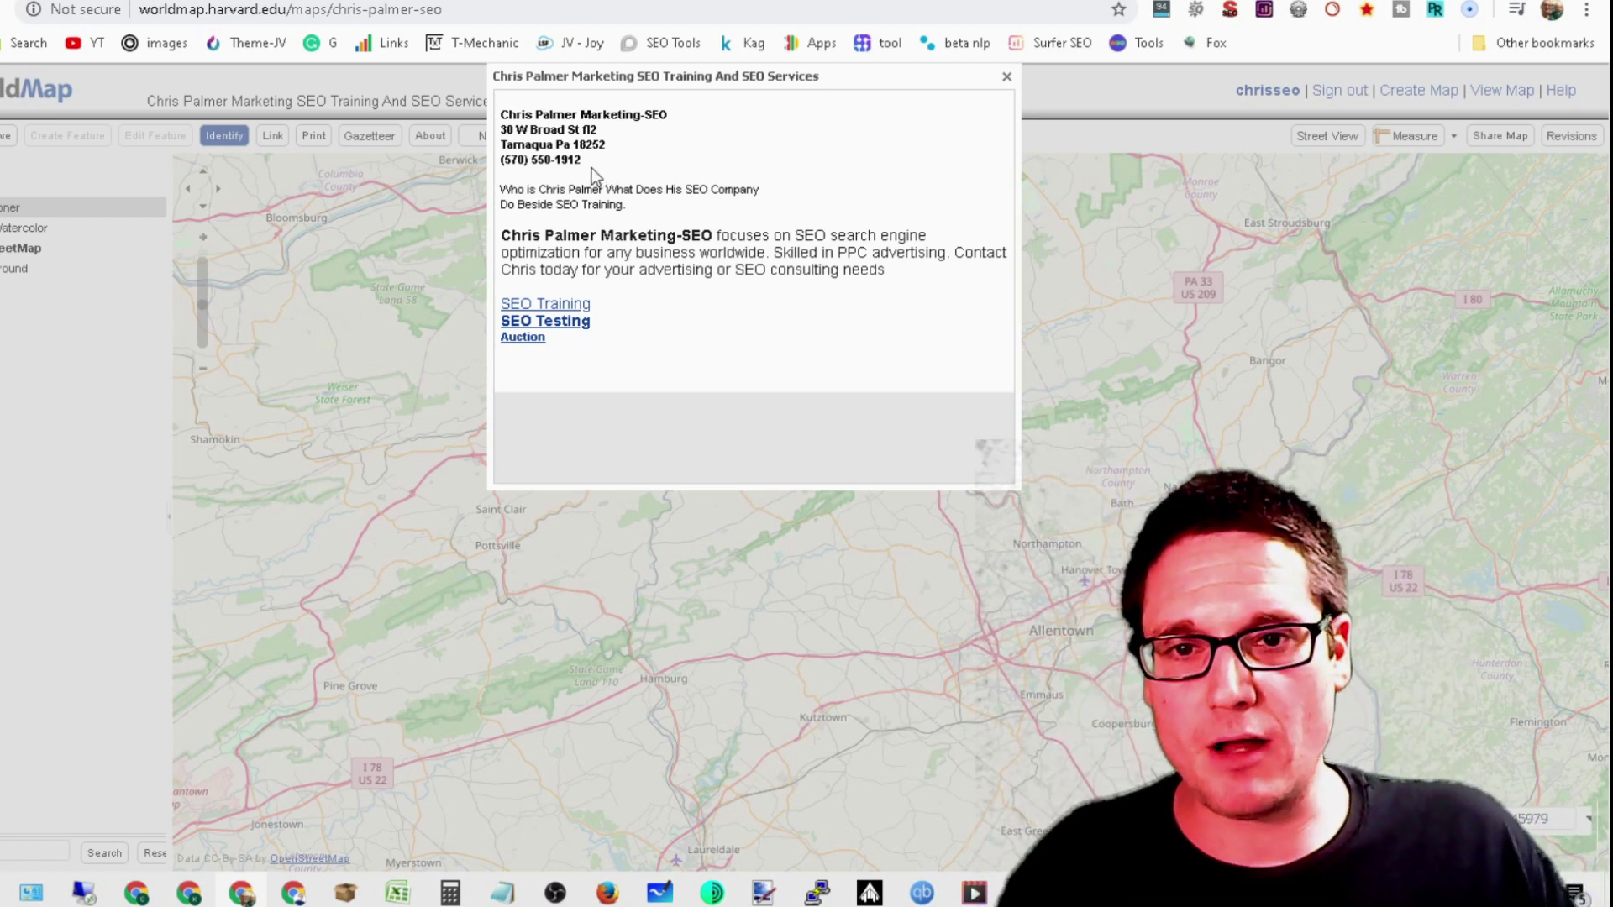
Review the business details in the saved map's introduction and highlight the page's followed links with MozBar
drag(580, 160, 551, 140)
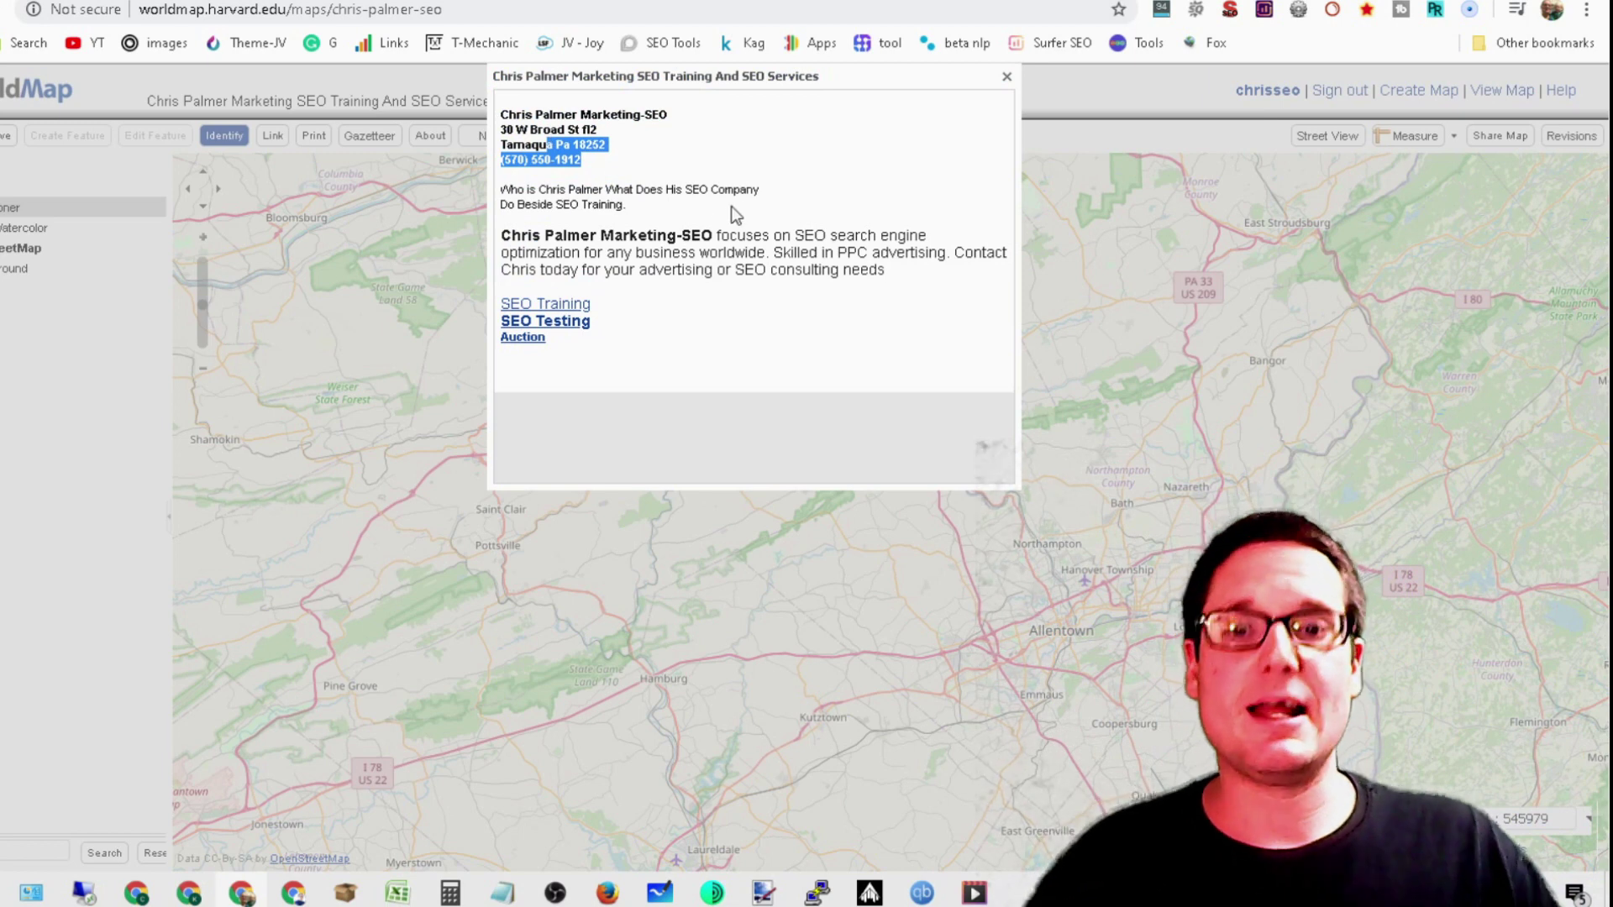
click(714, 150)
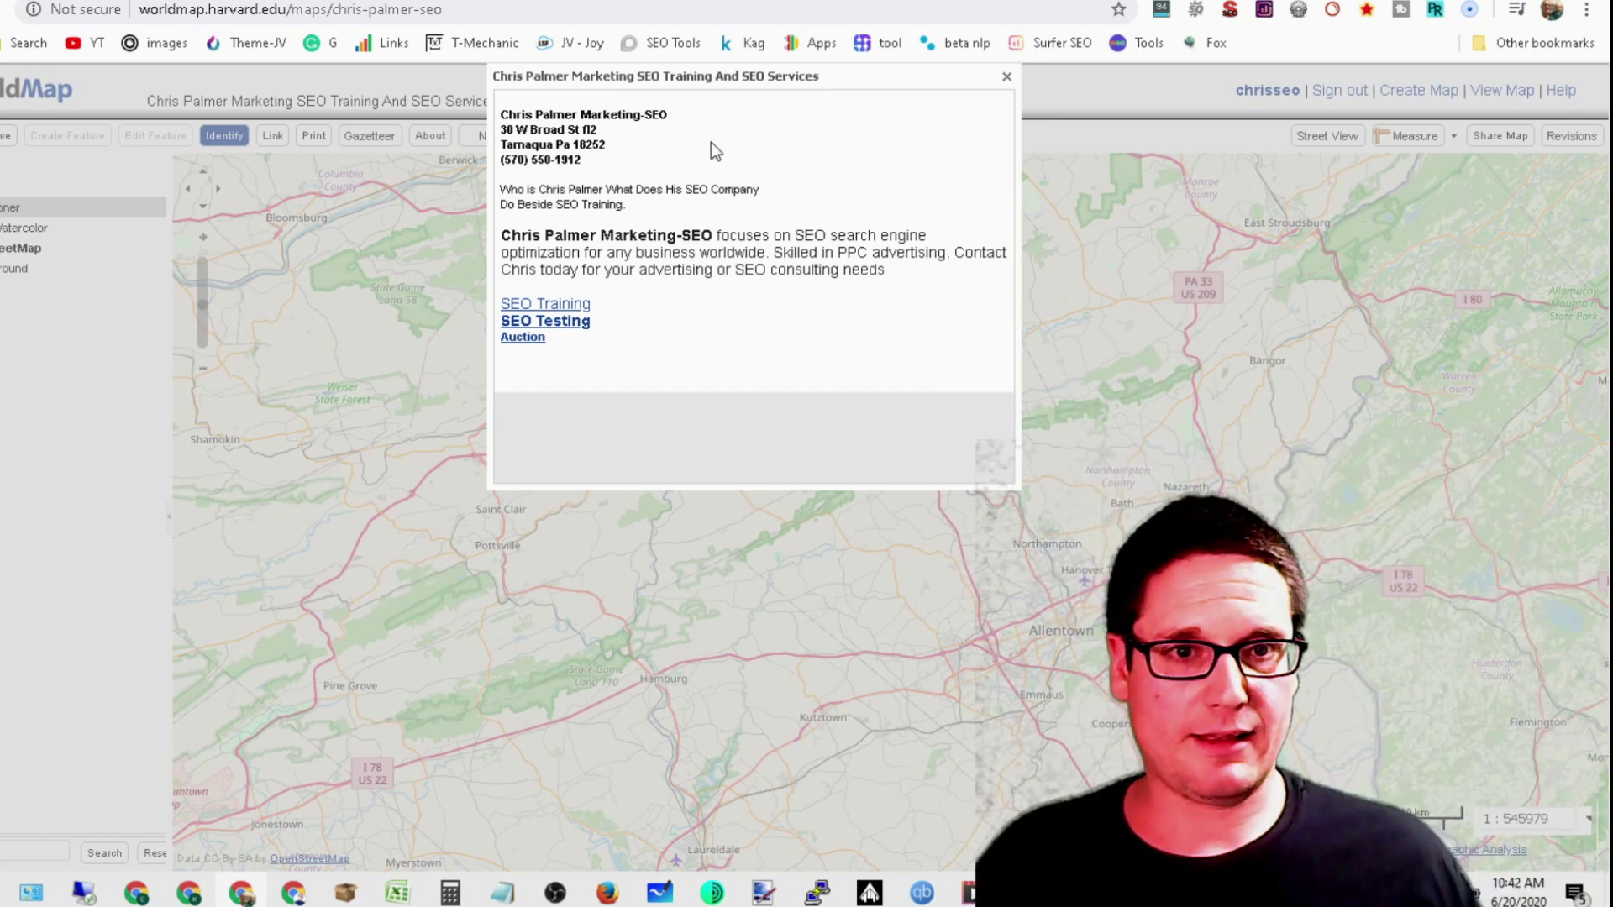
click(1161, 12)
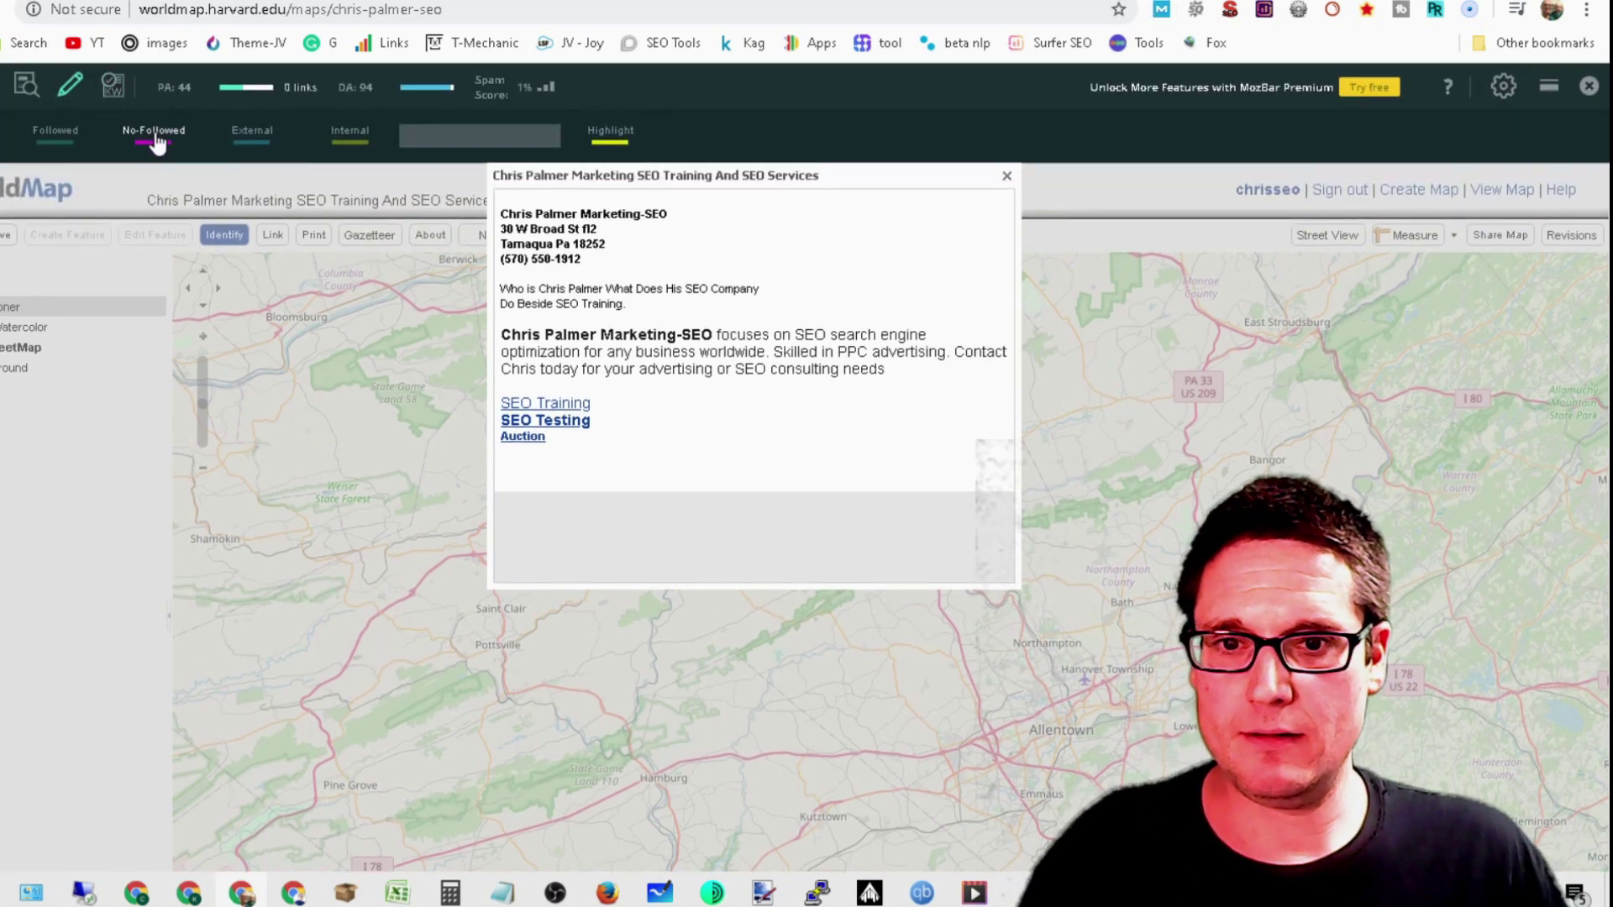
click(74, 141)
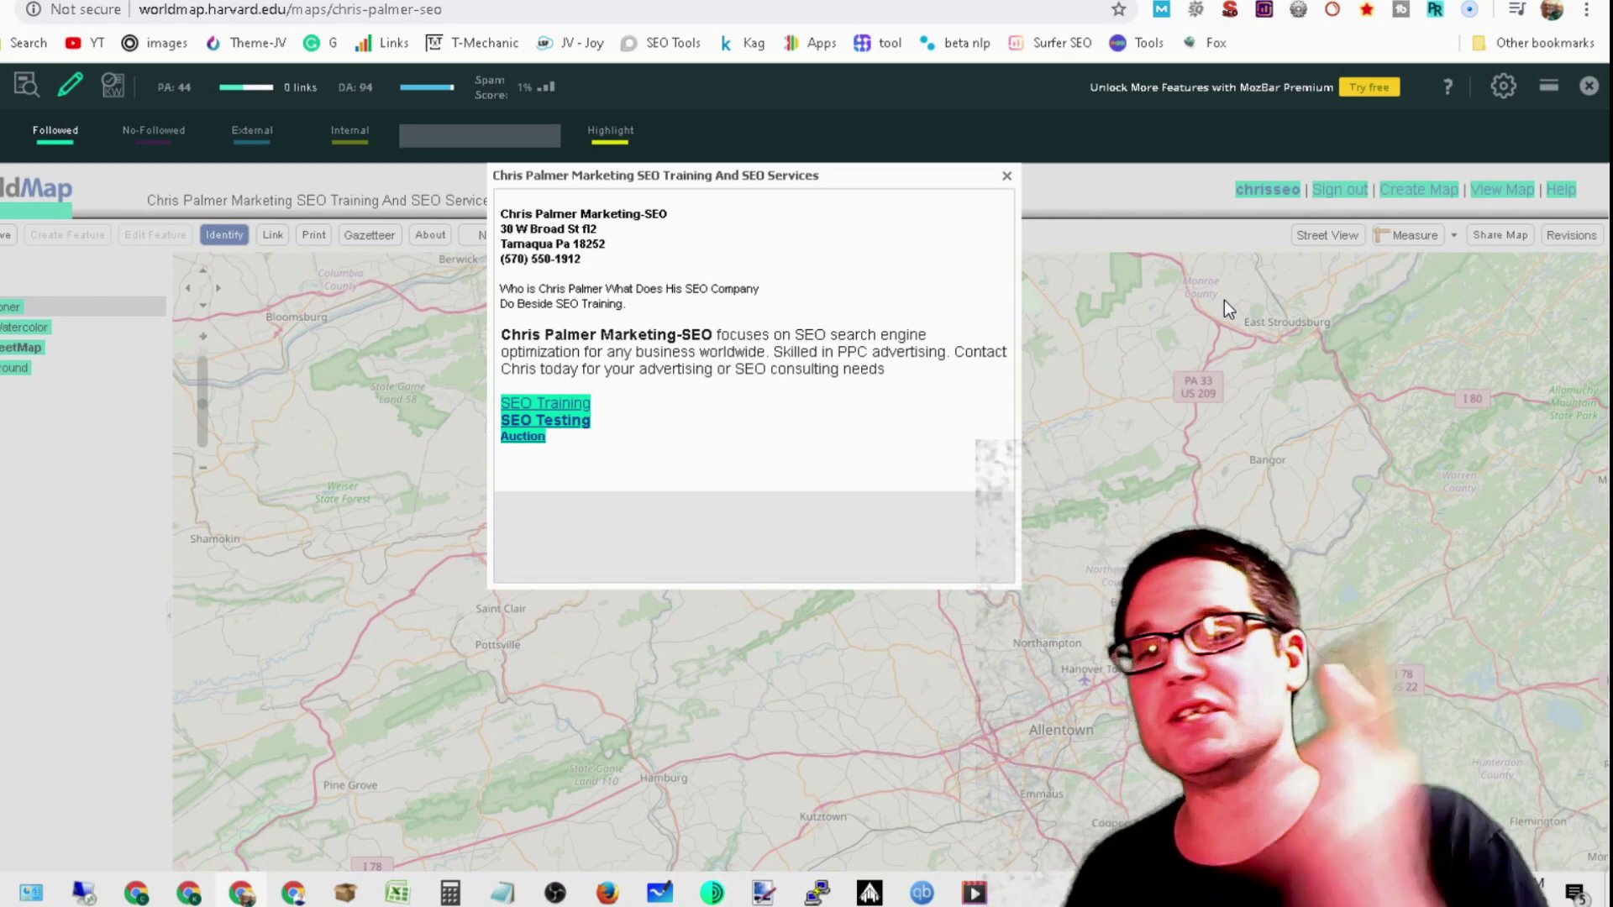
key(ctrl+shift+n)
text(http://worldmap.harvard.edu/maps/chris-palmer-seo)
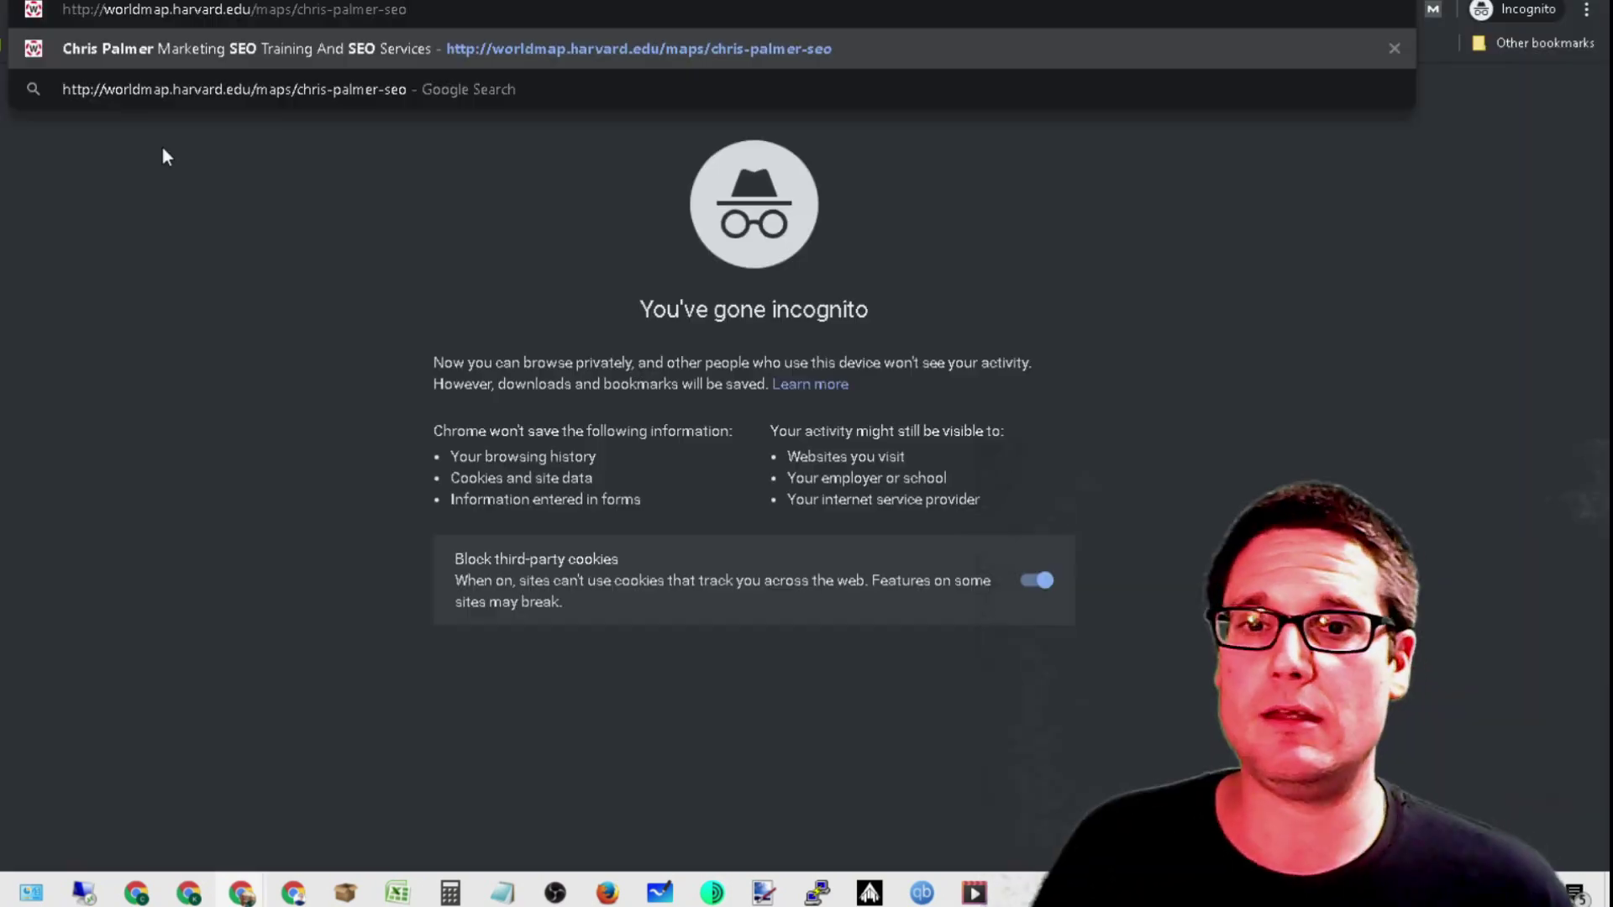
key(Return)
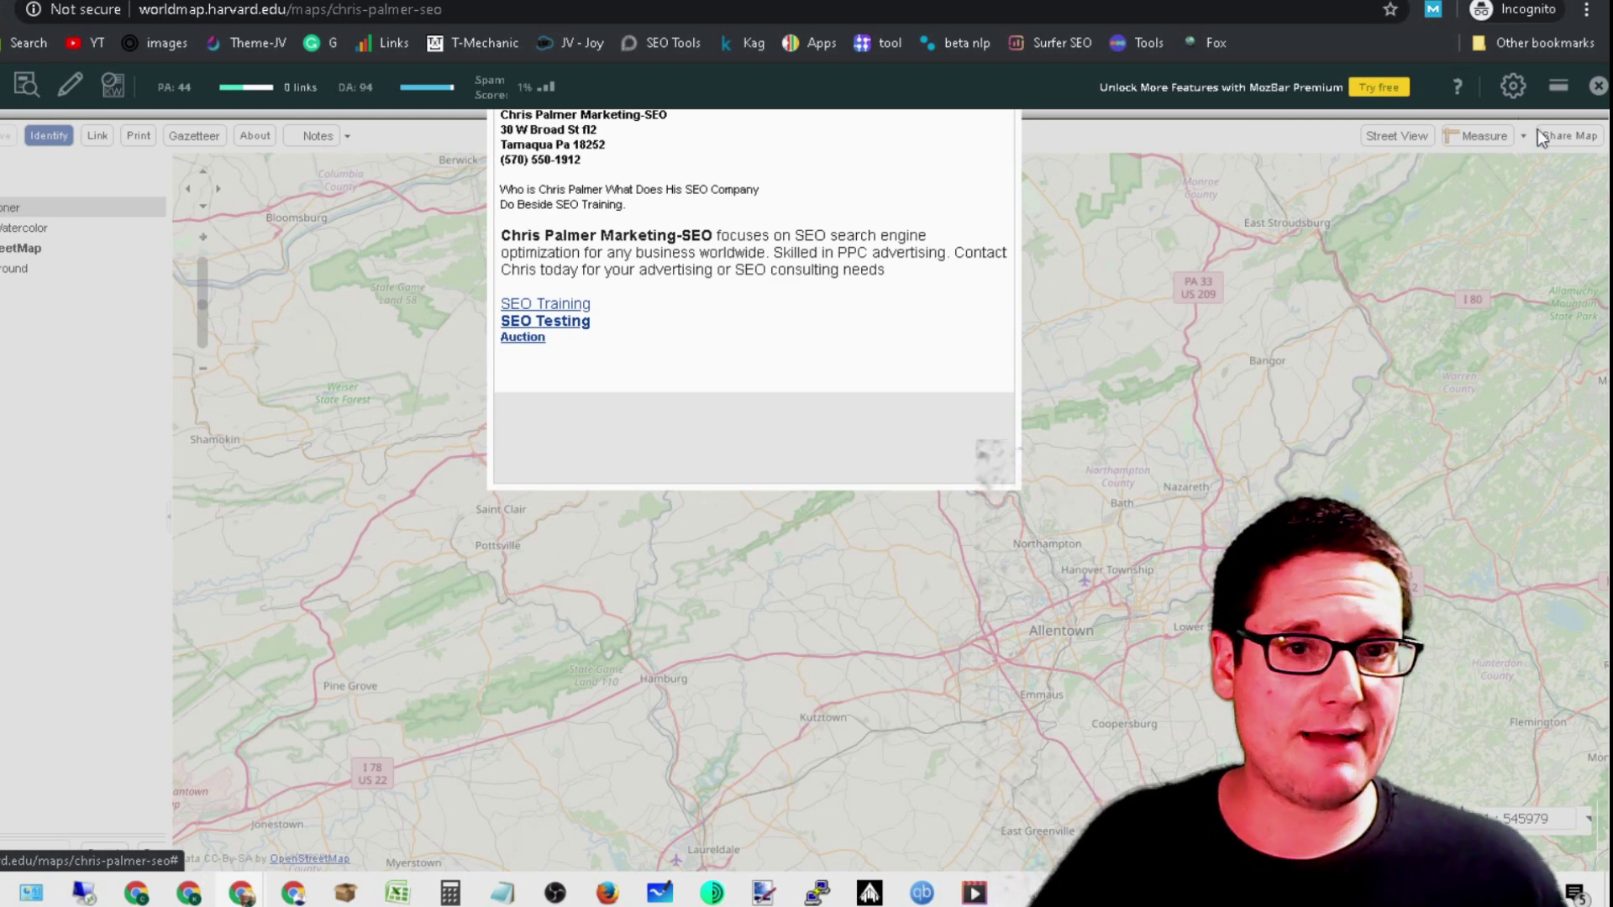
click(1598, 87)
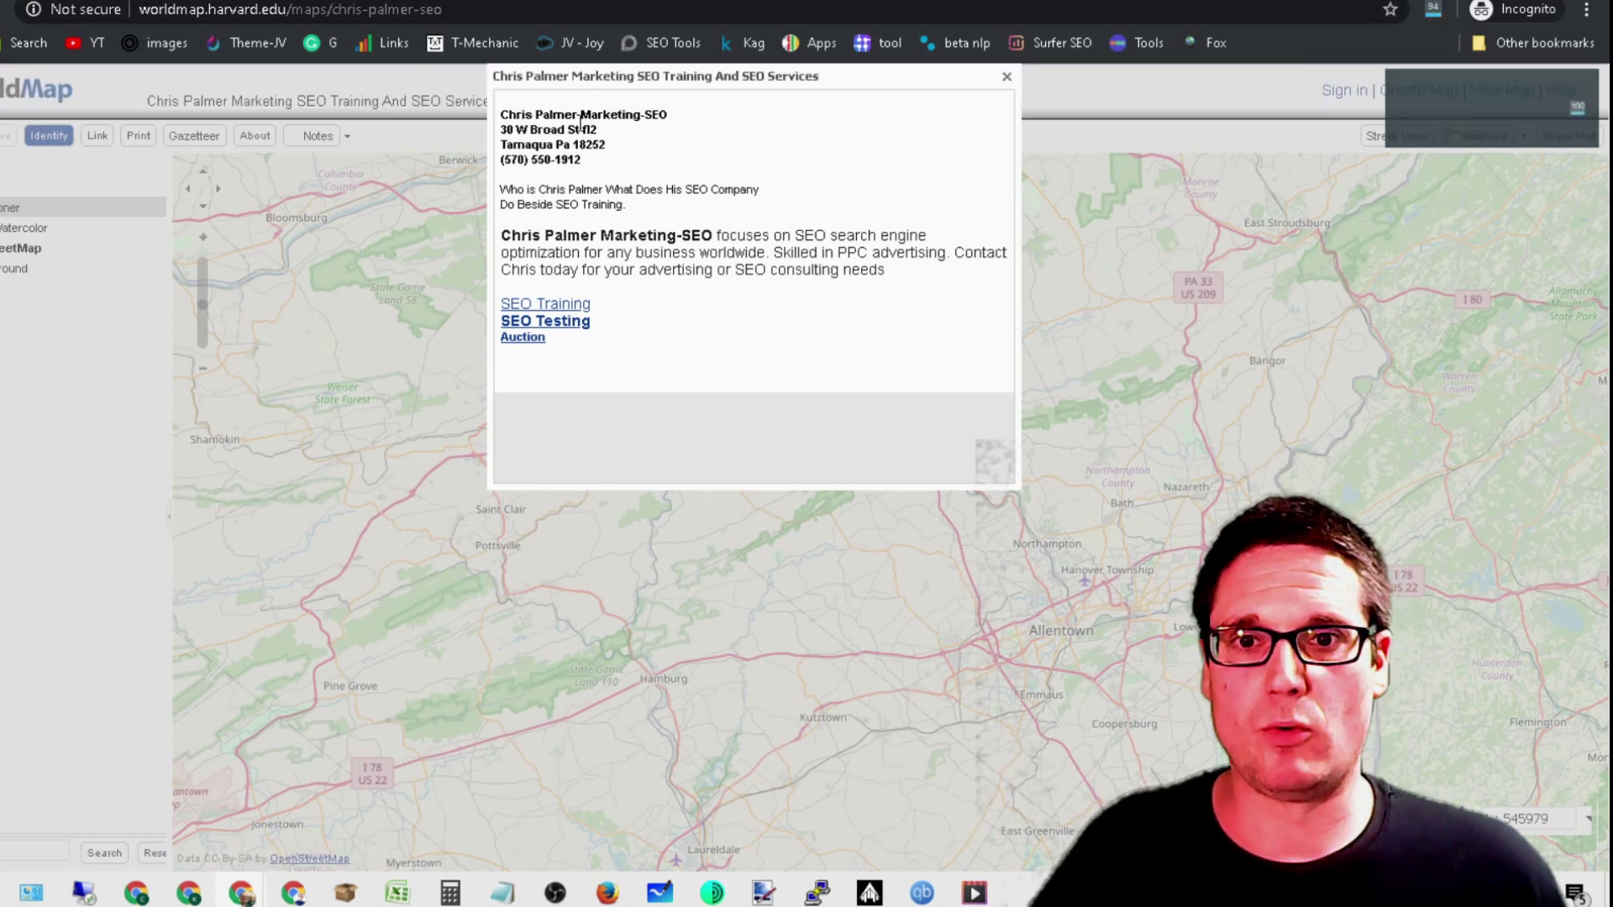
Examine the contact details, description and links in the introduction of the publicly viewed map
drag(599, 170, 501, 111)
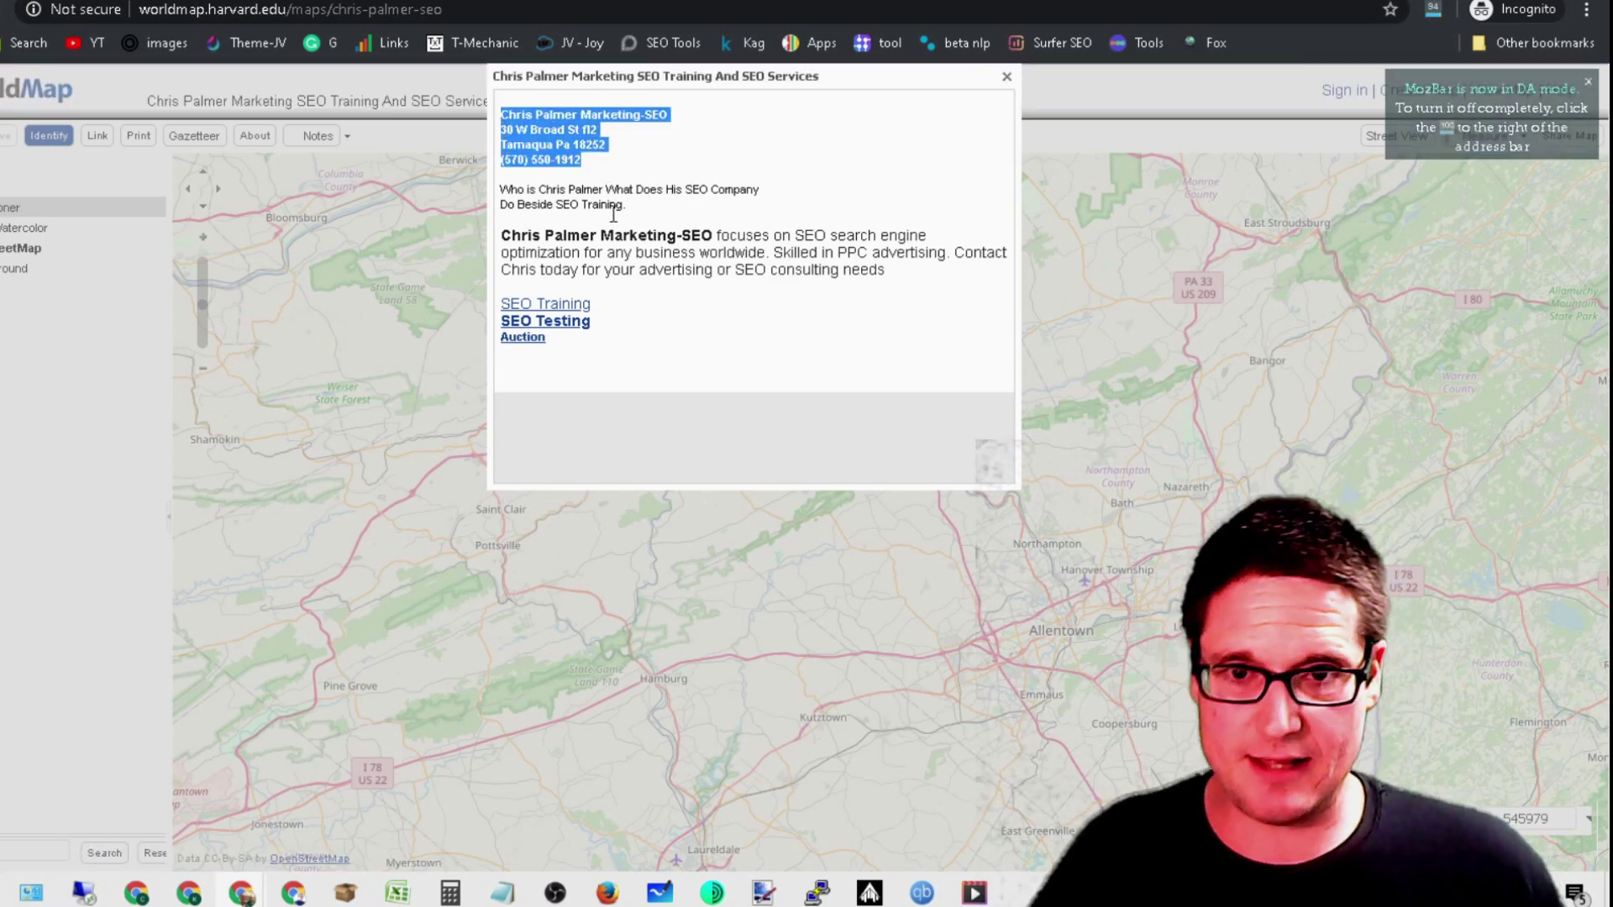
drag(652, 210, 935, 294)
click(505, 243)
click(687, 351)
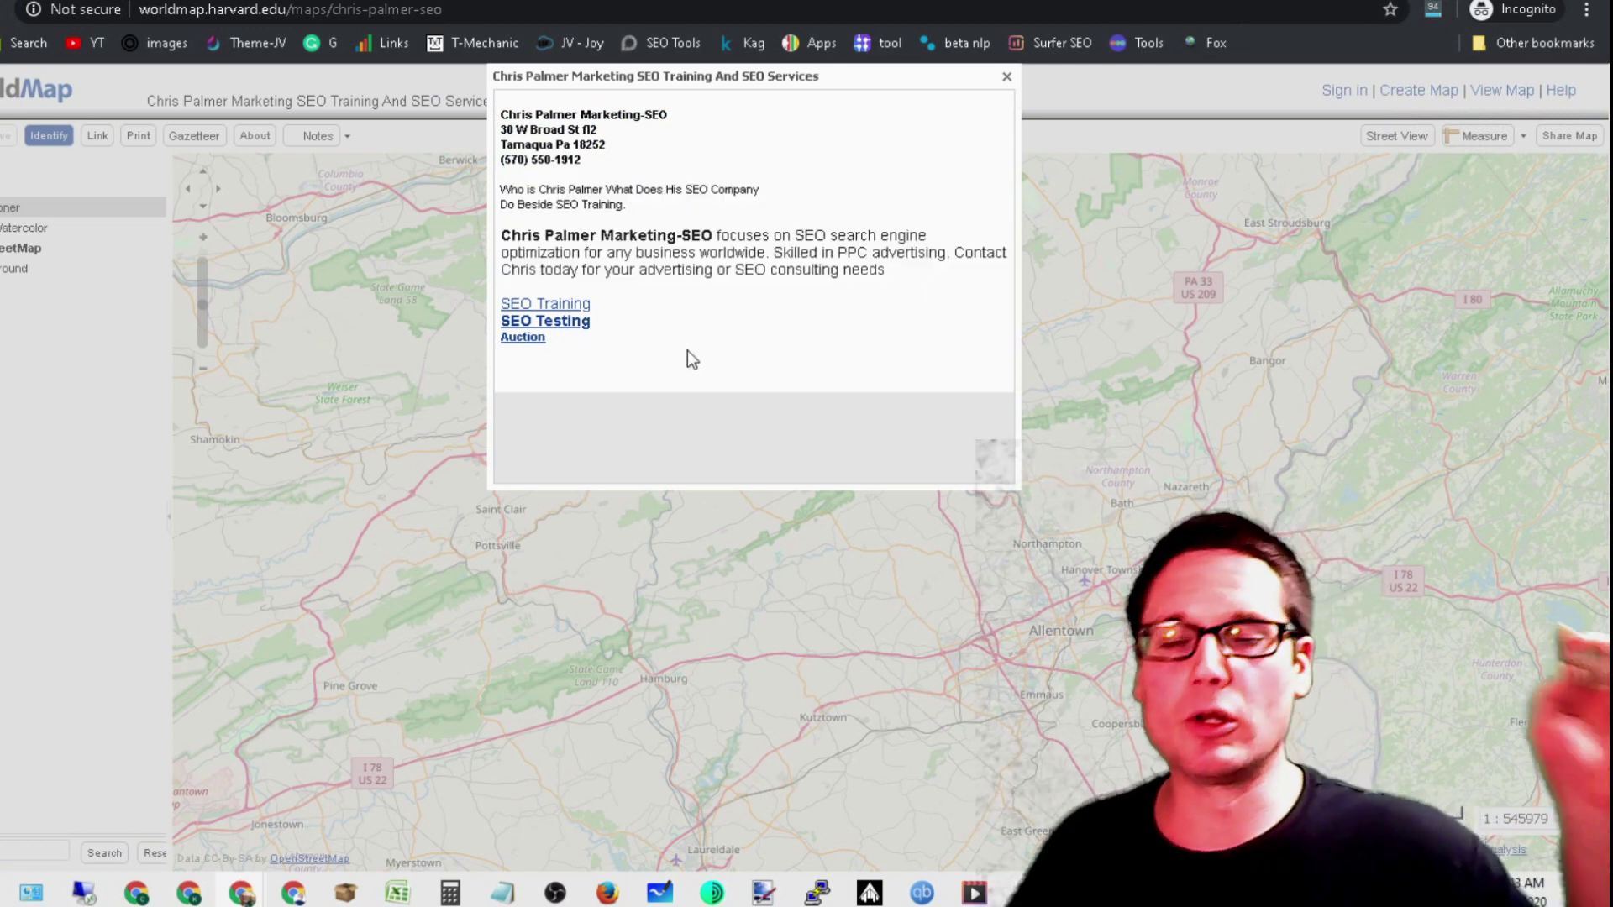